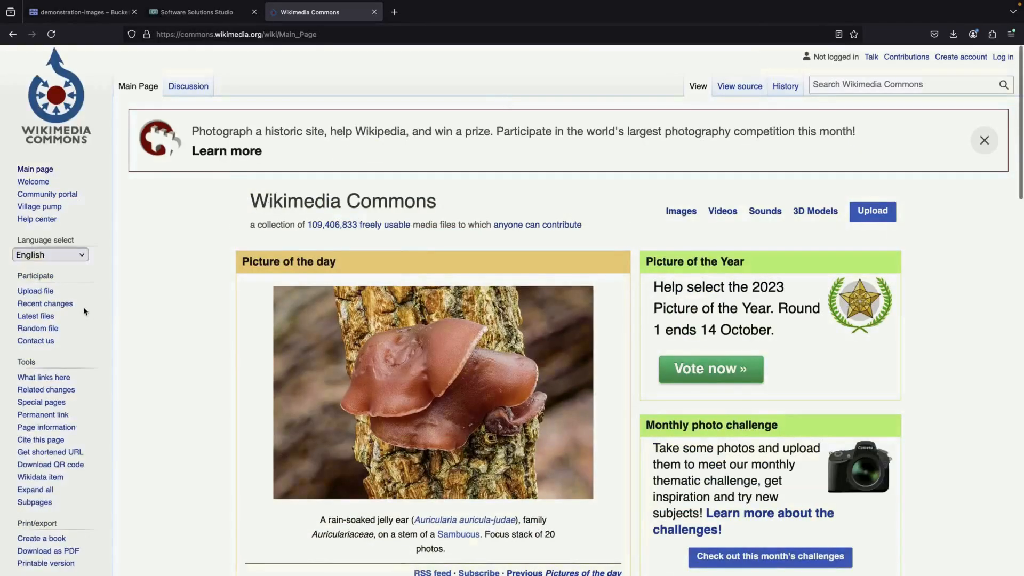
Open the picture of the day showing the jelly ear fungus and download its original 4868×3244 px file.
{"action": "scroll", "coordinate": [182, 376], "scroll_direction": "down", "scroll_amount": 2}
{"action": "left_click", "coordinate": [528, 326]}
{"action": "key", "text": "super+s"}
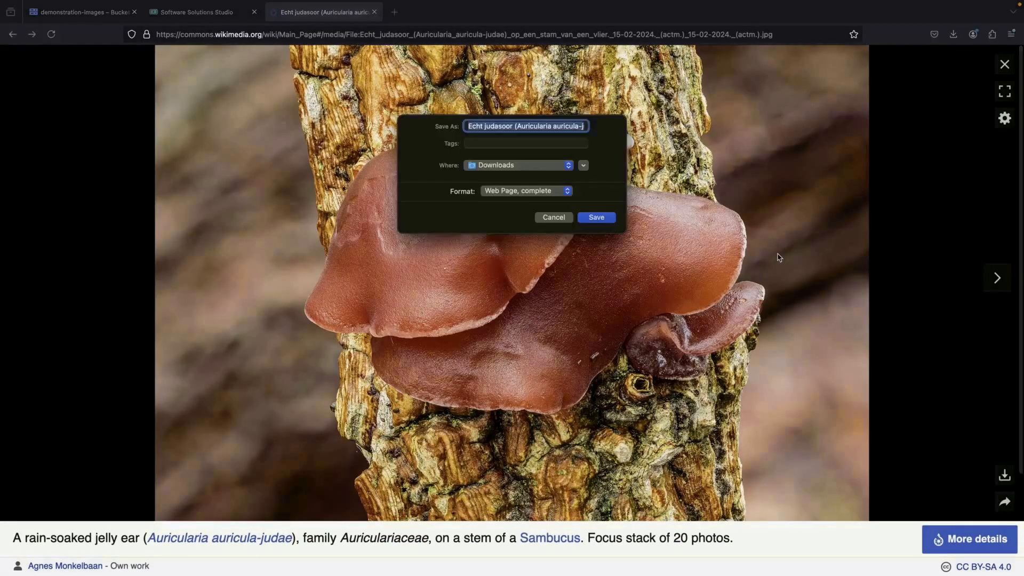
{"action": "left_click", "coordinate": [552, 219]}
{"action": "left_click", "coordinate": [1003, 474]}
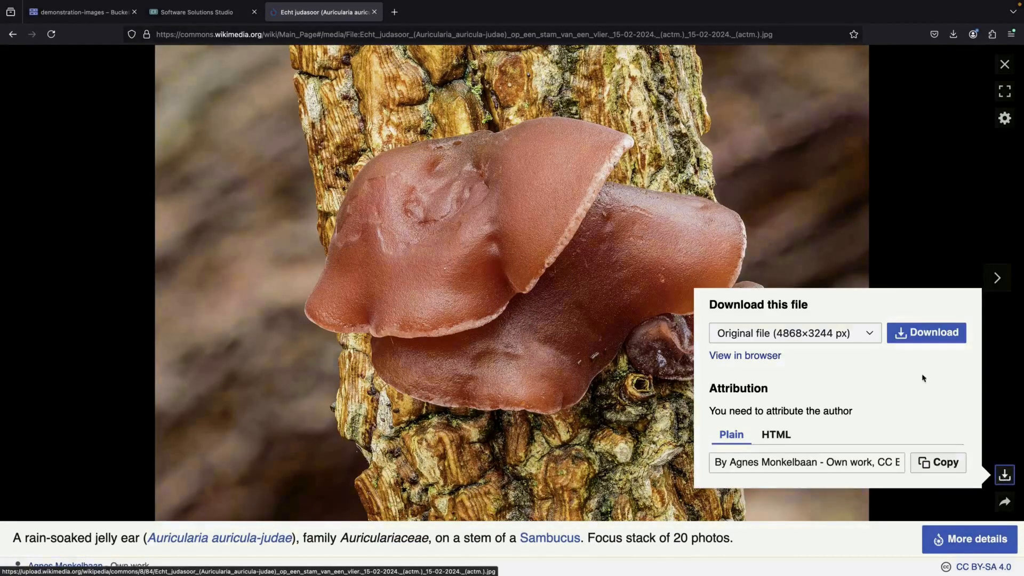
{"action": "left_click", "coordinate": [926, 332]}
{"action": "left_click", "coordinate": [282, 87]}
From the previous pictures of the day, download the original 7593×4113 px file of the crab spider photo.
{"action": "left_click", "coordinate": [13, 34]}
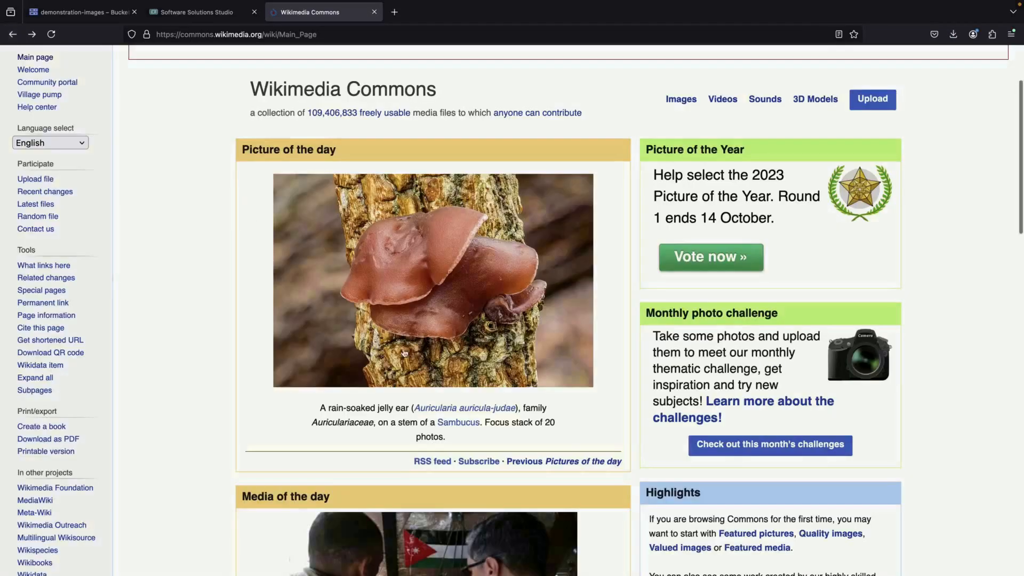
{"action": "left_click", "coordinate": [602, 467]}
{"action": "scroll", "coordinate": [471, 454], "scroll_direction": "down", "scroll_amount": 10}
{"action": "scroll", "coordinate": [471, 454], "scroll_direction": "down", "scroll_amount": 5}
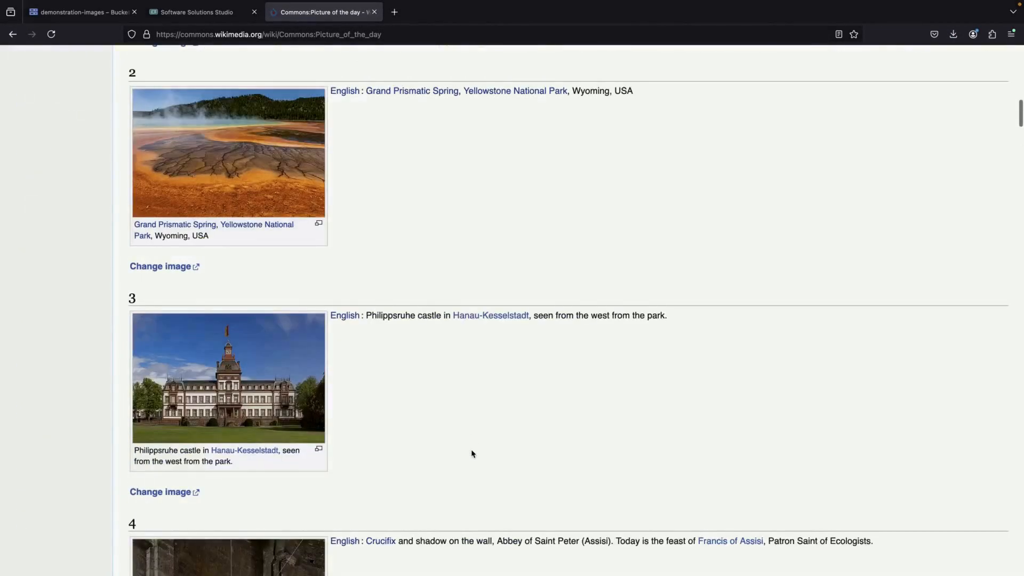
{"action": "scroll", "coordinate": [471, 451], "scroll_direction": "up", "scroll_amount": 6}
{"action": "left_click", "coordinate": [269, 205]}
{"action": "left_click", "coordinate": [1004, 474]}
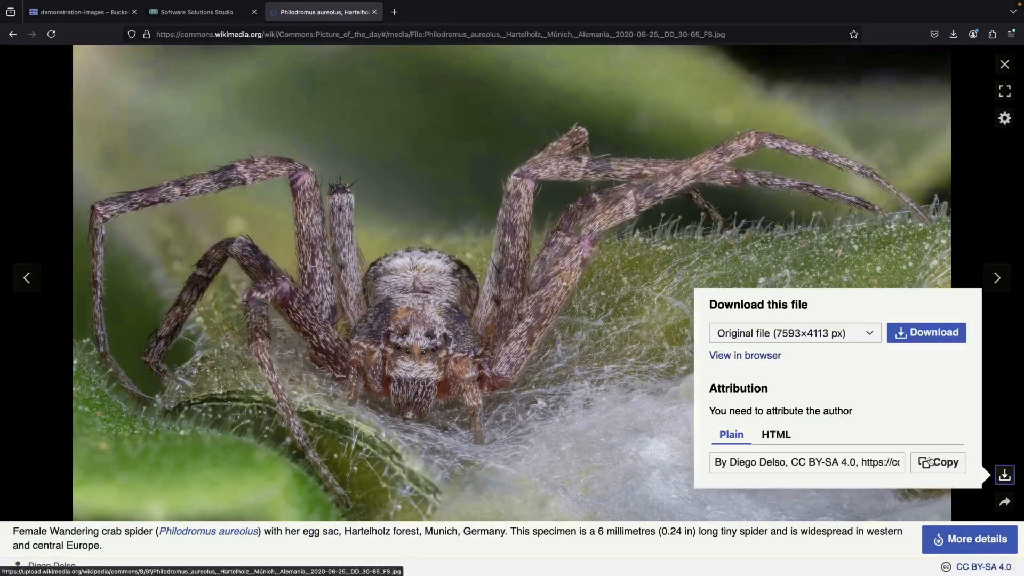
{"action": "left_click", "coordinate": [926, 332]}
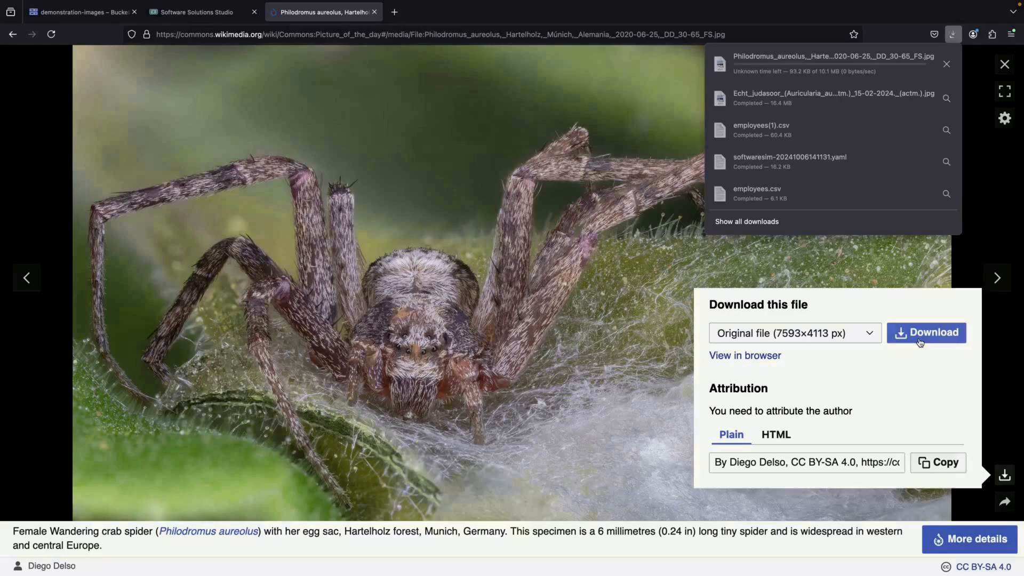
{"action": "left_click", "coordinate": [654, 383]}
Return to the pictures of the day list and download the original 6091×4061 px Grand Prismatic Spring image.
{"action": "left_click", "coordinate": [13, 34]}
{"action": "left_click", "coordinate": [214, 452]}
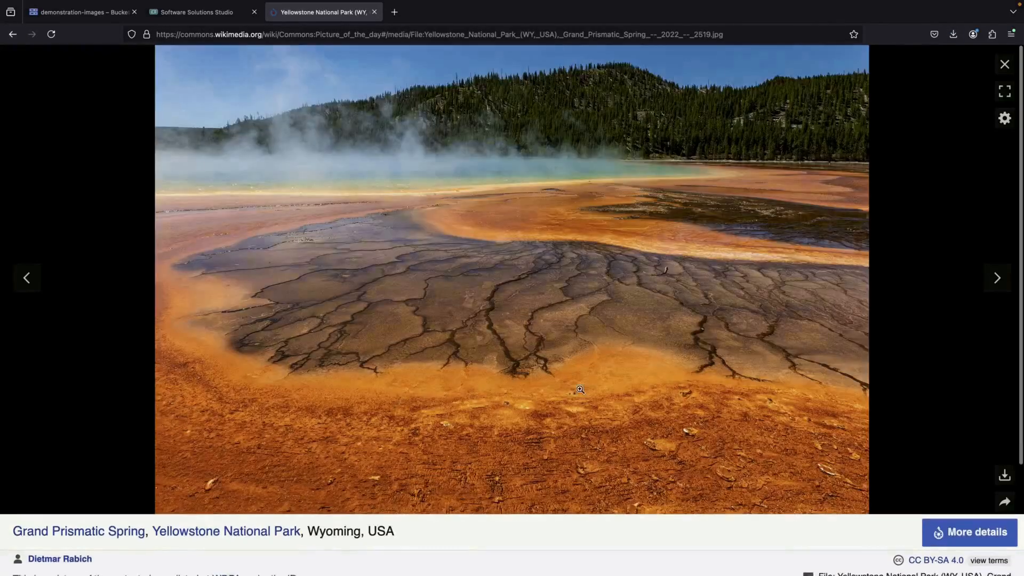
{"action": "left_click", "coordinate": [1005, 474]}
{"action": "left_click", "coordinate": [922, 335]}
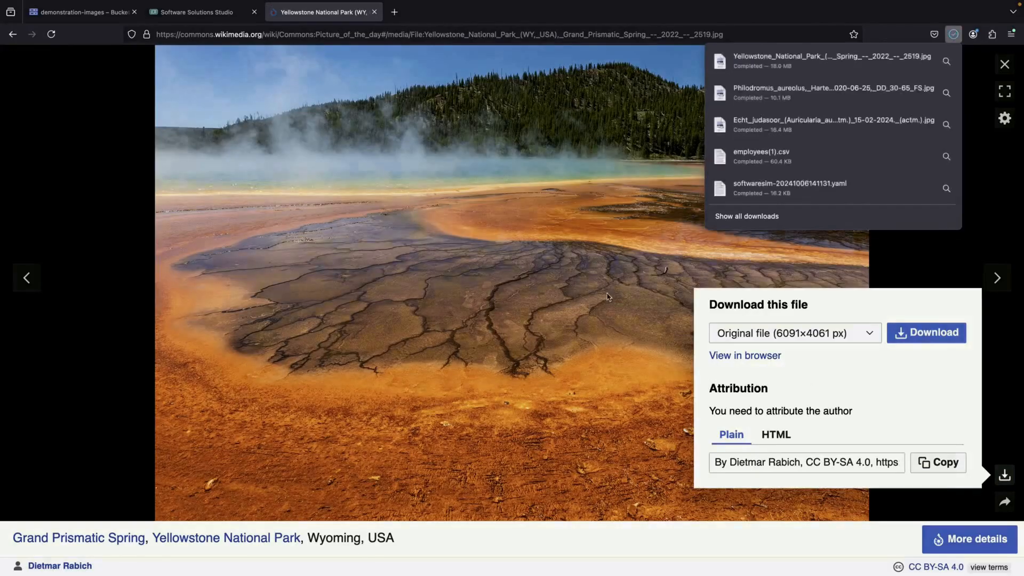
{"action": "left_click", "coordinate": [611, 294]}
Switch to the Google Cloud console and upload the three downloaded images to the demonstration-images bucket.
{"action": "left_click", "coordinate": [97, 16]}
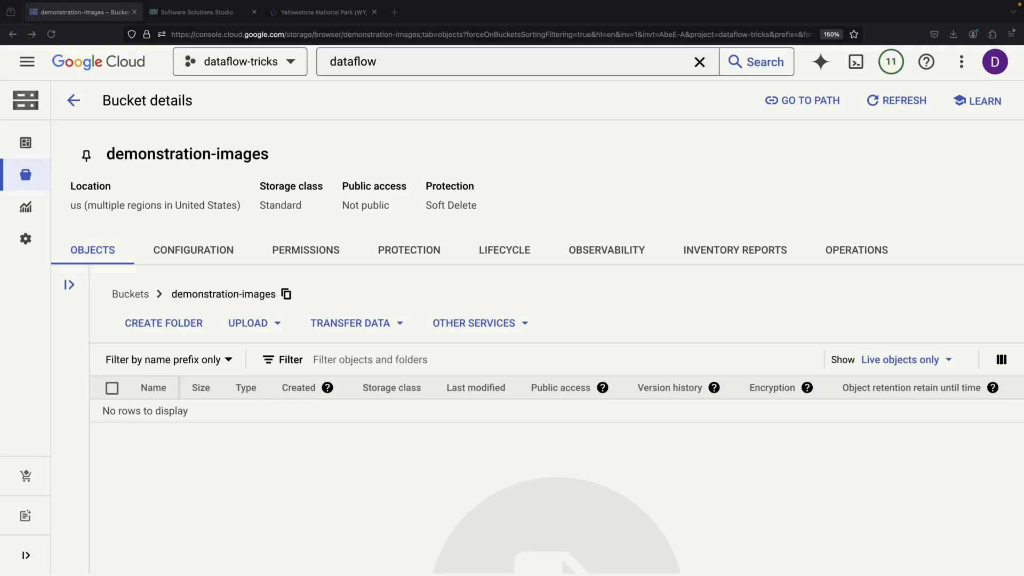
{"action": "left_click_drag", "start_coordinate": [1023, 373], "coordinate": [676, 372]}
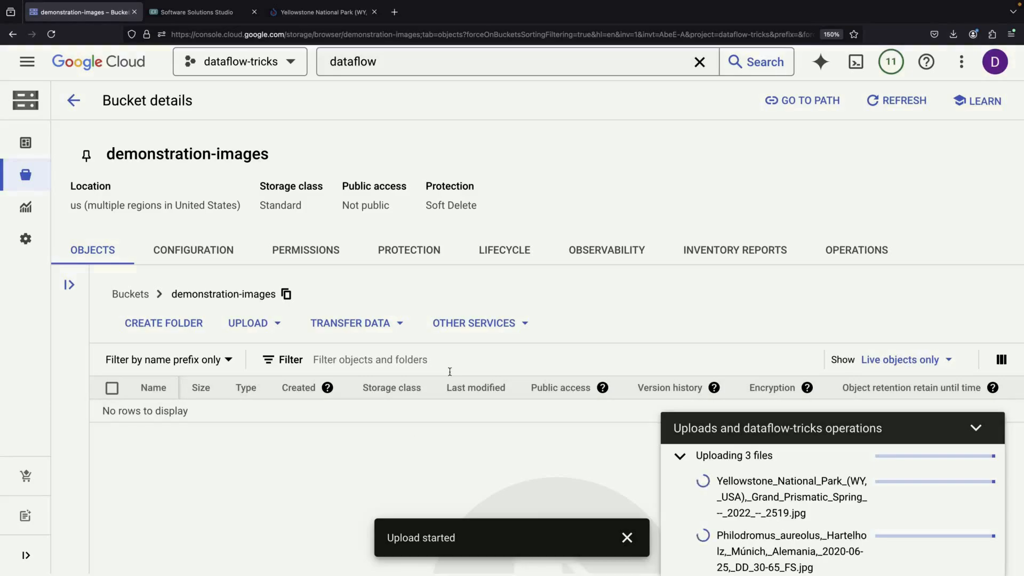
{"action": "scroll", "coordinate": [450, 374], "scroll_direction": "down", "scroll_amount": 2}
{"action": "scroll", "coordinate": [450, 376], "scroll_direction": "up", "scroll_amount": 2}
Go to Dataflow jobs and start creating a new job from a template.
{"action": "left_click", "coordinate": [374, 61]}
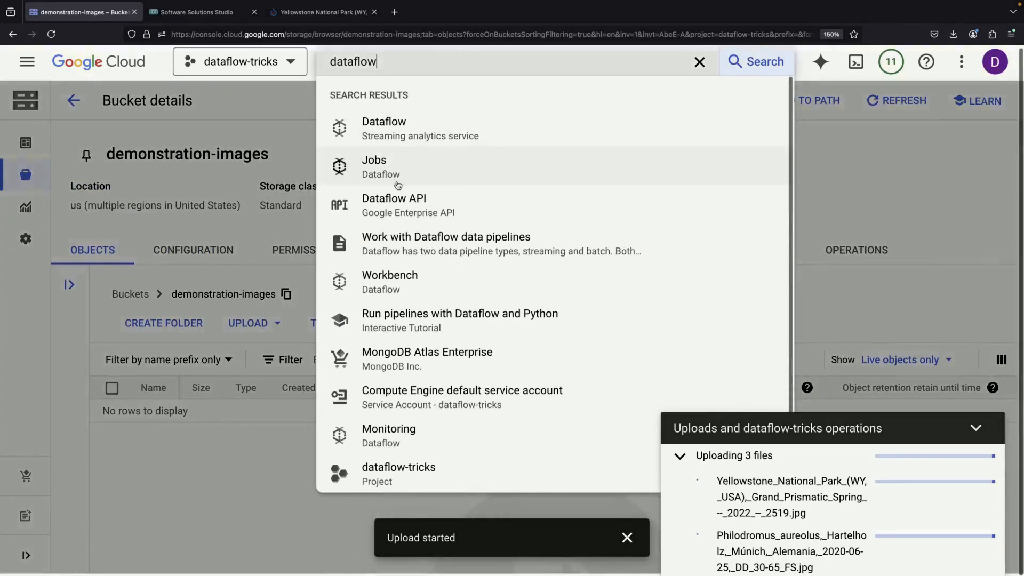
{"action": "left_click", "coordinate": [392, 134]}
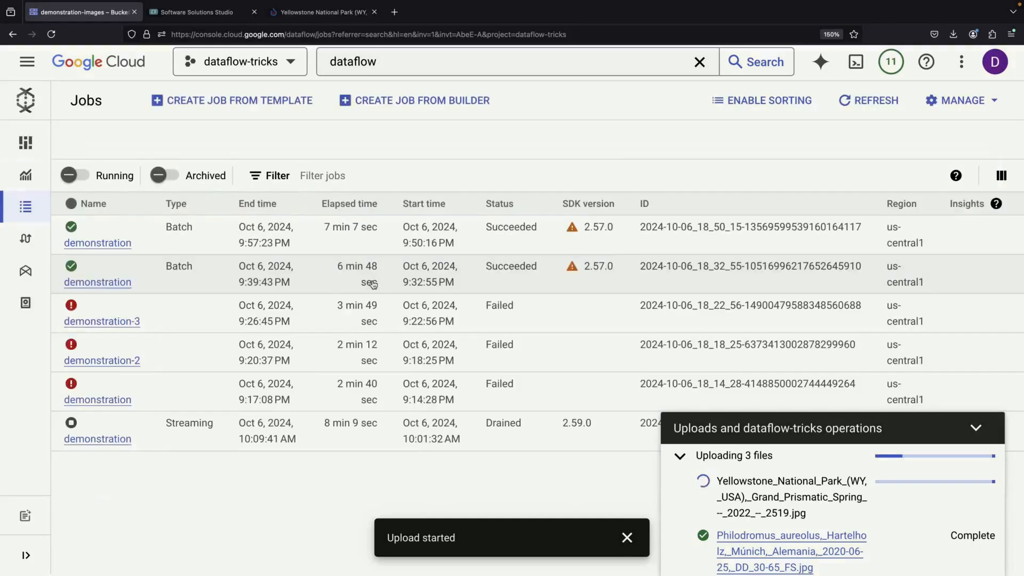
{"action": "left_click", "coordinate": [286, 100]}
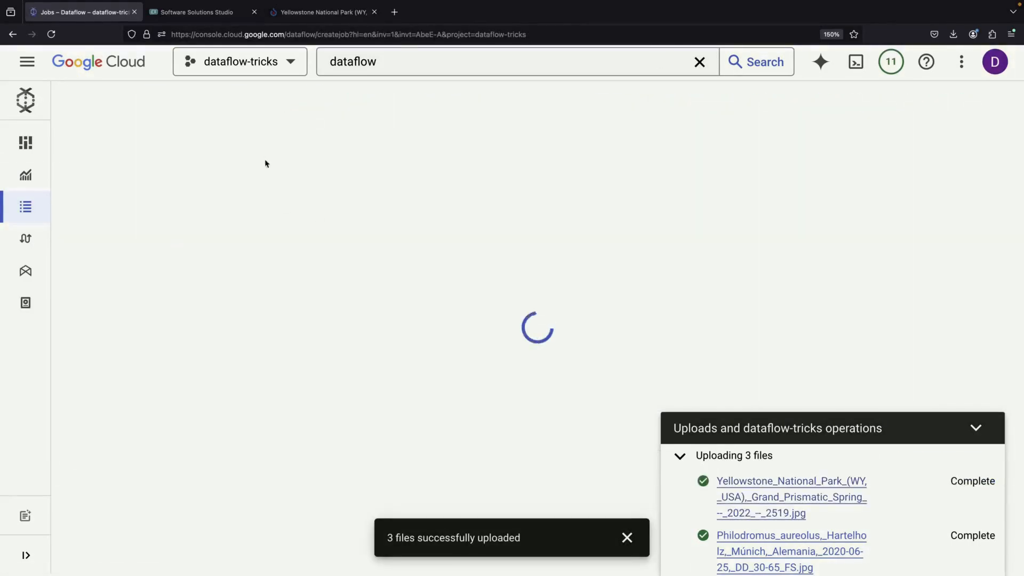
{"action": "left_click", "coordinate": [626, 538]}
Name the job gcs-compression and choose the Bulk Compress Files on Cloud Storage template.
{"action": "left_click", "coordinate": [427, 181]}
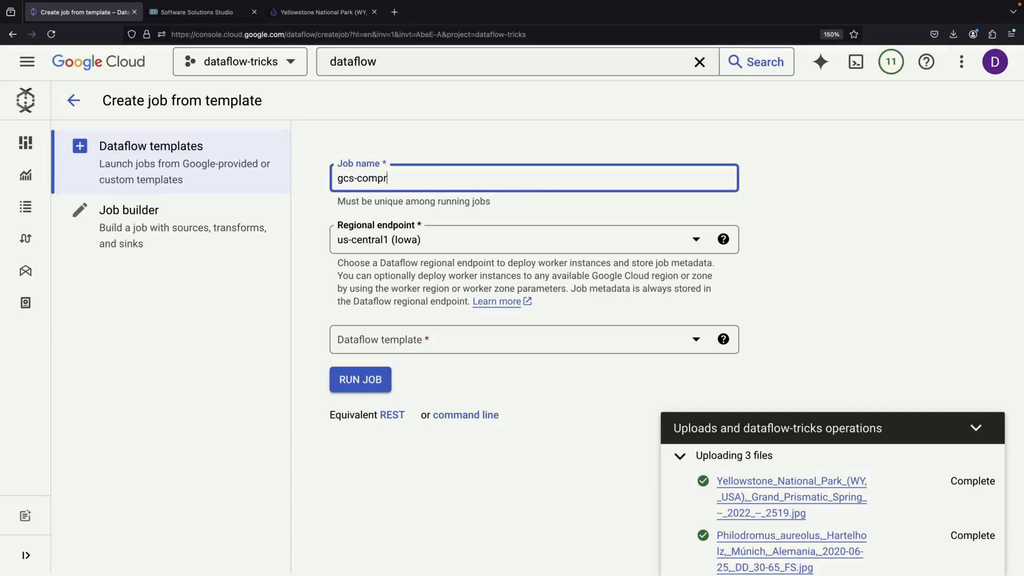
{"action": "left_click", "coordinate": [388, 336]}
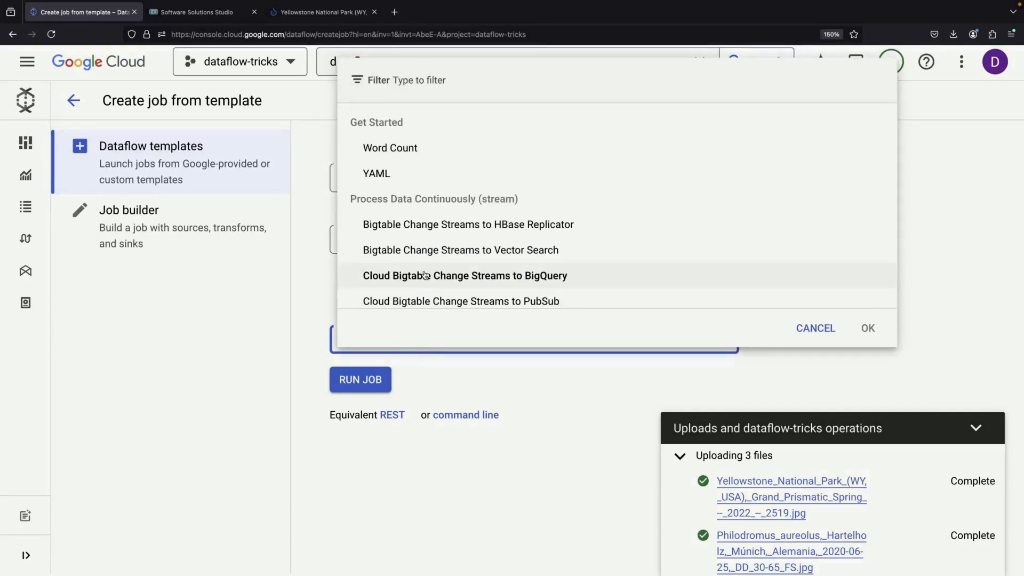
{"action": "scroll", "coordinate": [424, 274], "scroll_direction": "down", "scroll_amount": 5}
{"action": "scroll", "coordinate": [424, 274], "scroll_direction": "down", "scroll_amount": 15}
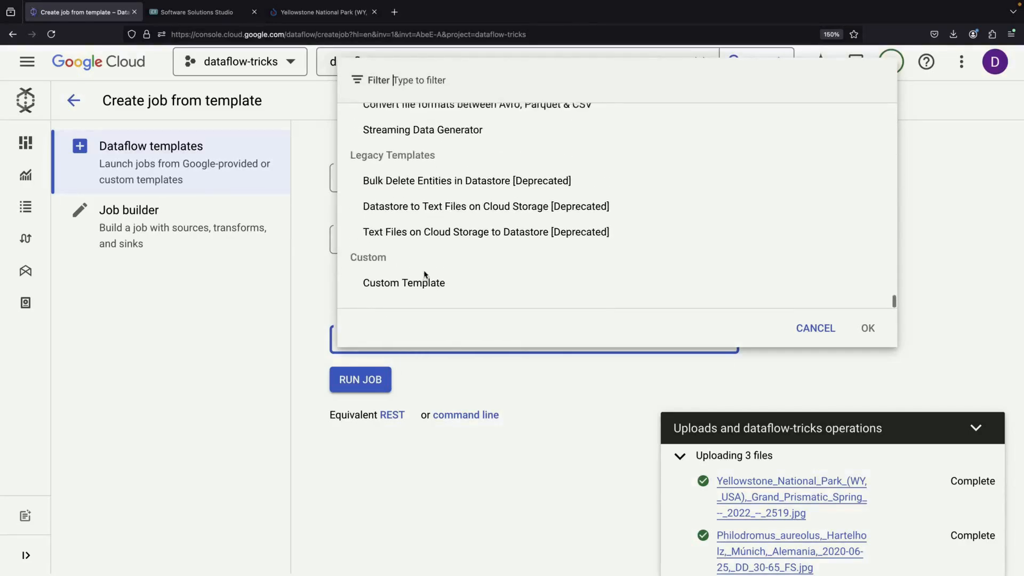
{"action": "scroll", "coordinate": [425, 274], "scroll_direction": "up", "scroll_amount": 5}
{"action": "scroll", "coordinate": [425, 274], "scroll_direction": "down", "scroll_amount": 1}
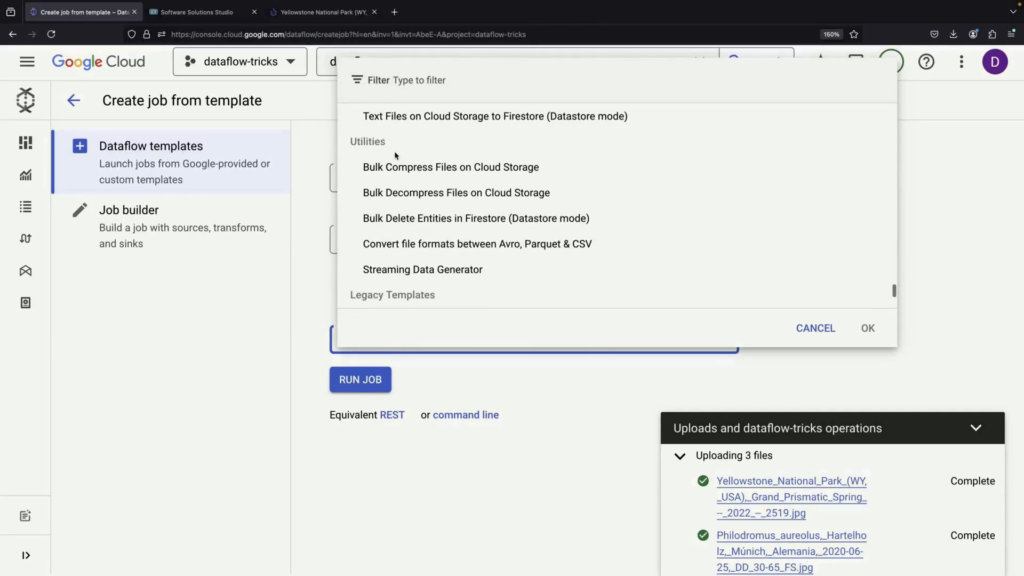
{"action": "left_click", "coordinate": [435, 169]}
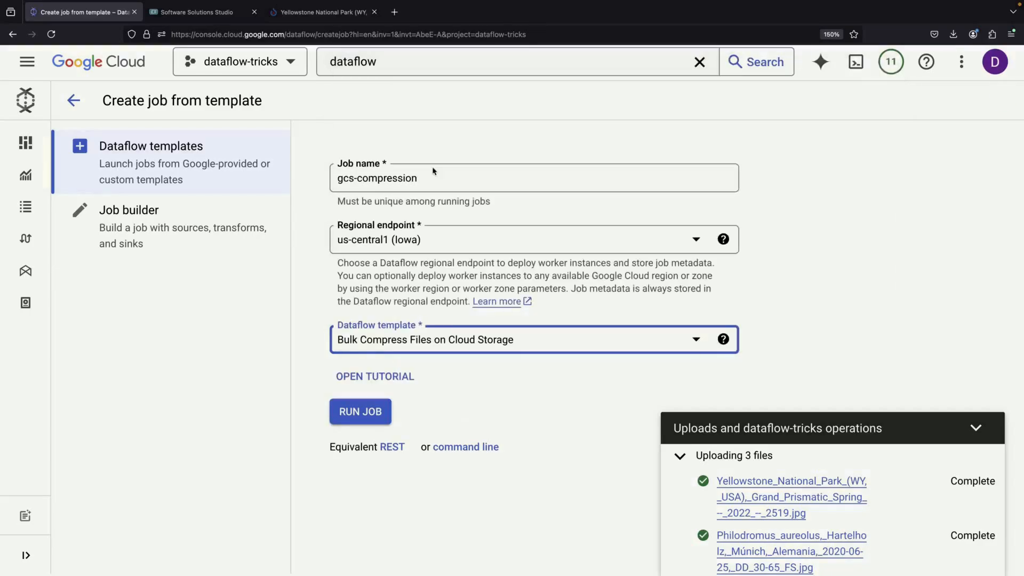
Open the demonstration-images bucket of Cloud Storage in a separate console browser tab.
{"action": "scroll", "coordinate": [531, 406], "scroll_direction": "down", "scroll_amount": 4}
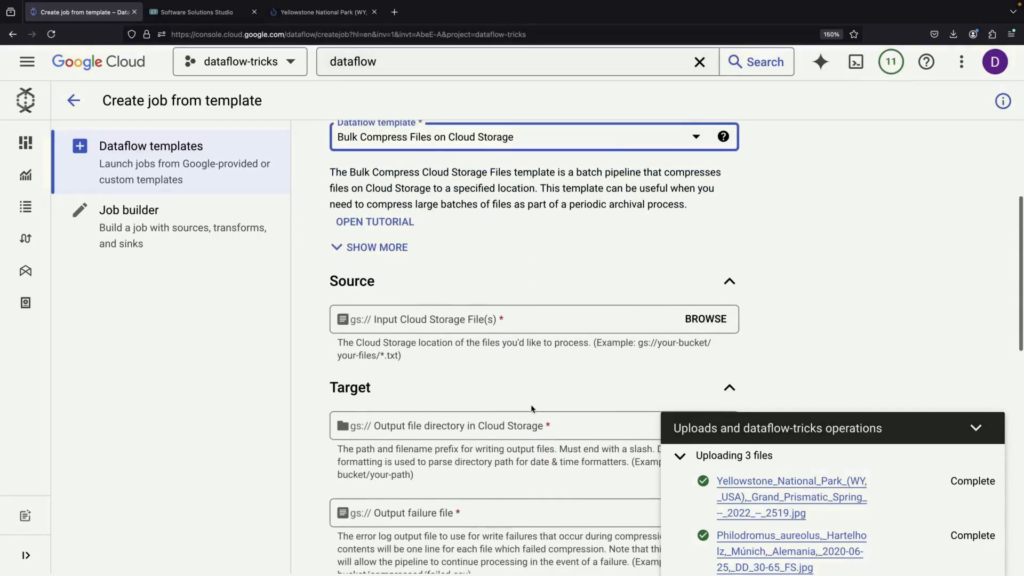
{"action": "left_click", "coordinate": [574, 313]}
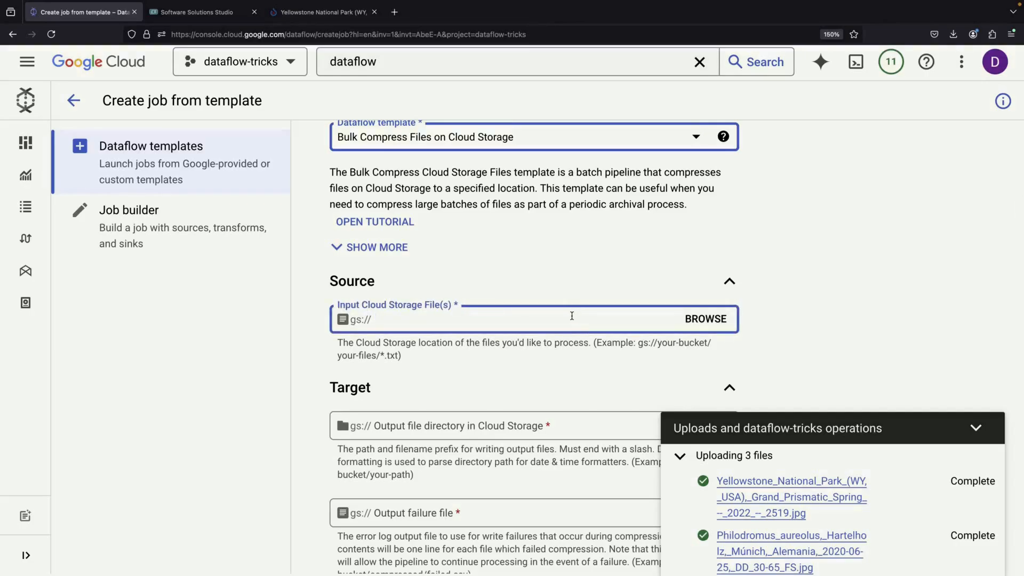
{"action": "left_click", "coordinate": [119, 69]}
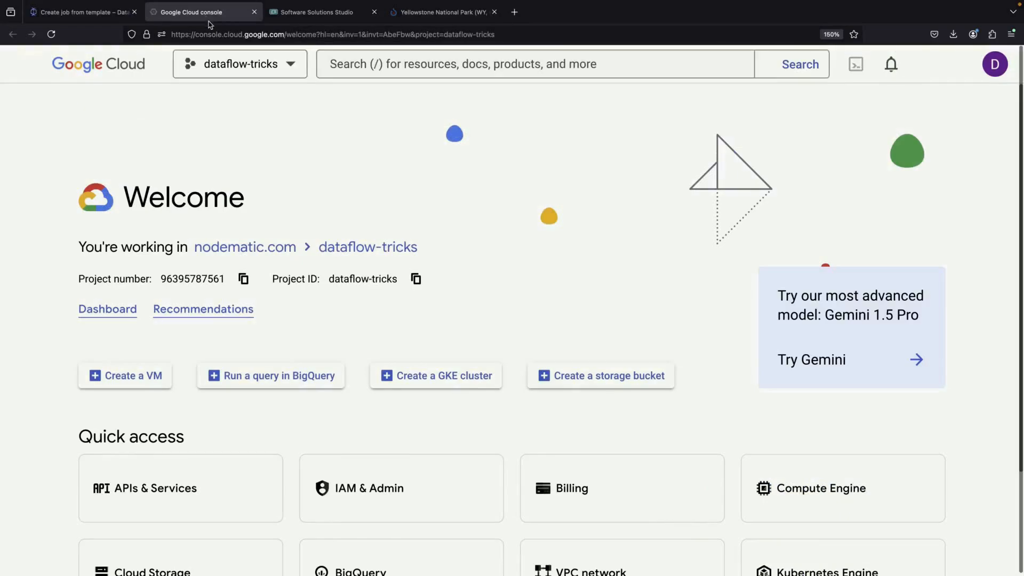
{"action": "scroll", "coordinate": [279, 491], "scroll_direction": "down", "scroll_amount": 2}
{"action": "left_click", "coordinate": [221, 499]}
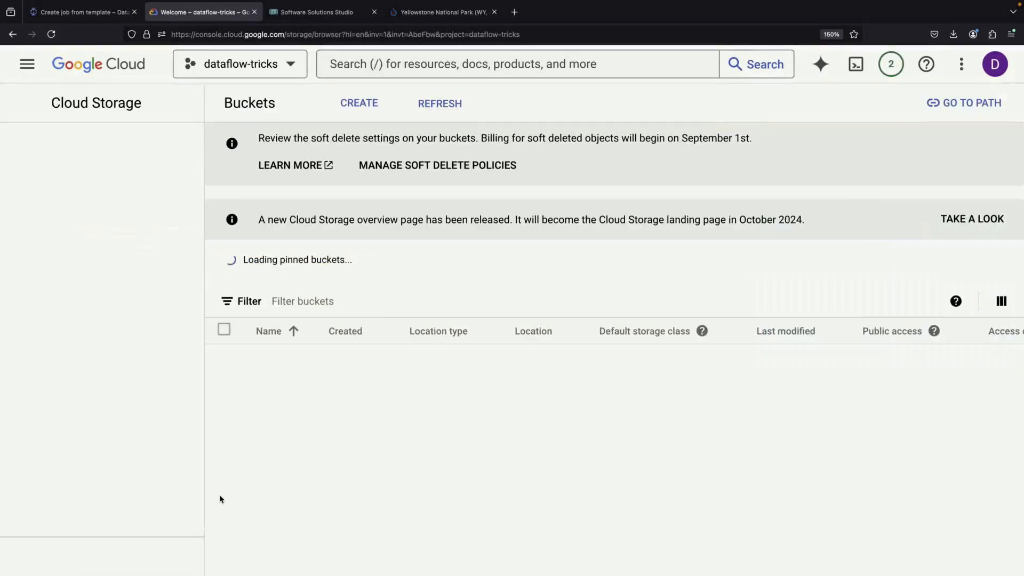
{"action": "left_click", "coordinate": [154, 332]}
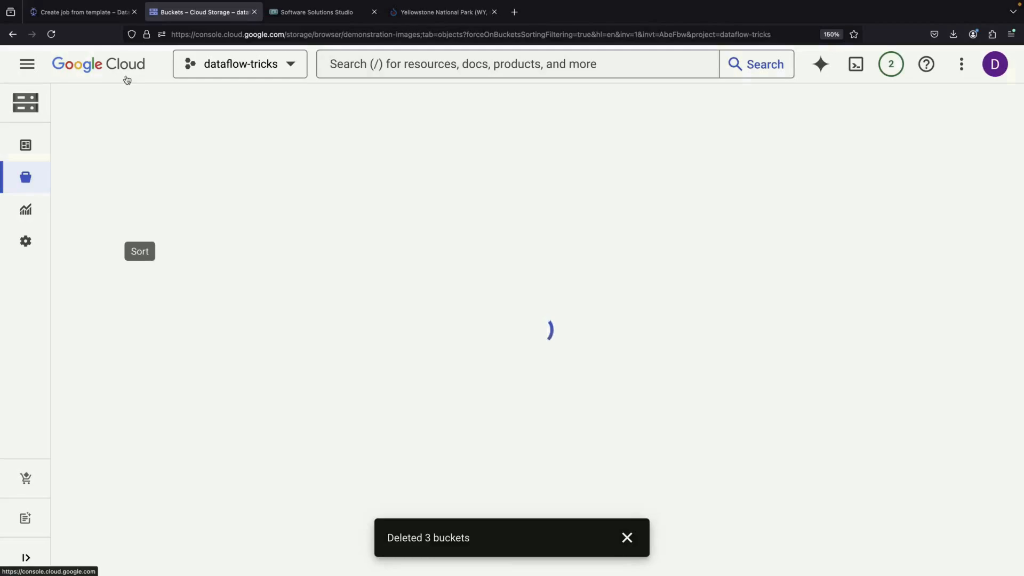
Back in the Dataflow job form, set the input Cloud Storage files to demonstration-images/*.jpg.
{"action": "left_click", "coordinate": [81, 12]}
{"action": "left_click", "coordinate": [442, 323]}
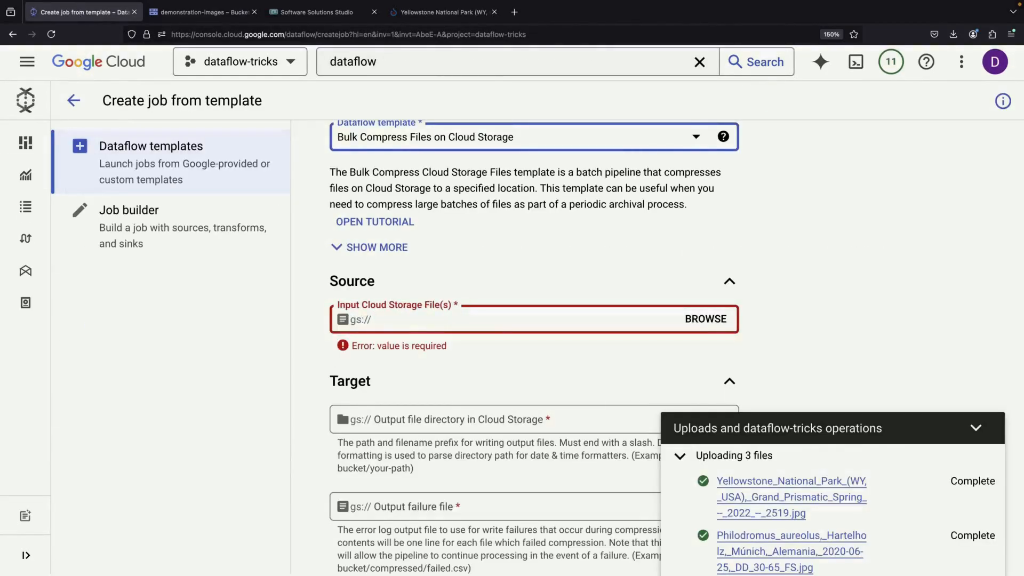
{"action": "type", "text": "demonstration-imag"}
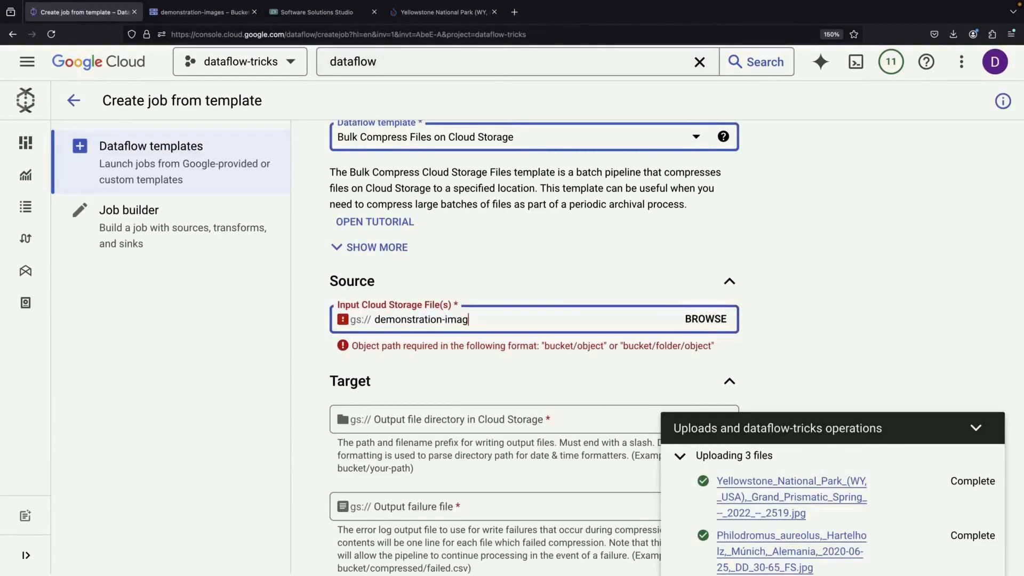
{"action": "type", "text": "es/*.jpg"}
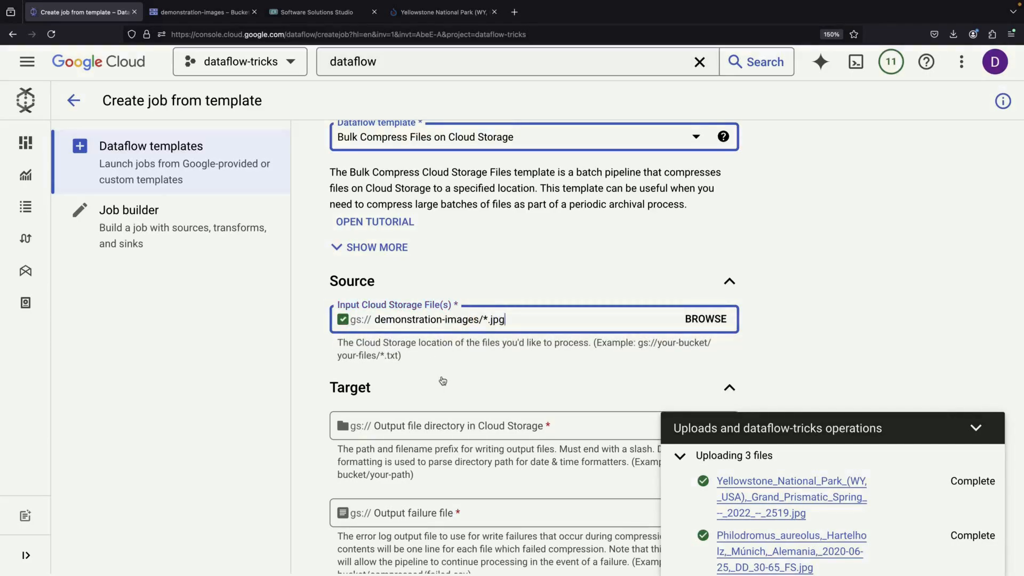
{"action": "left_click", "coordinate": [442, 380]}
{"action": "left_click", "coordinate": [443, 380]}
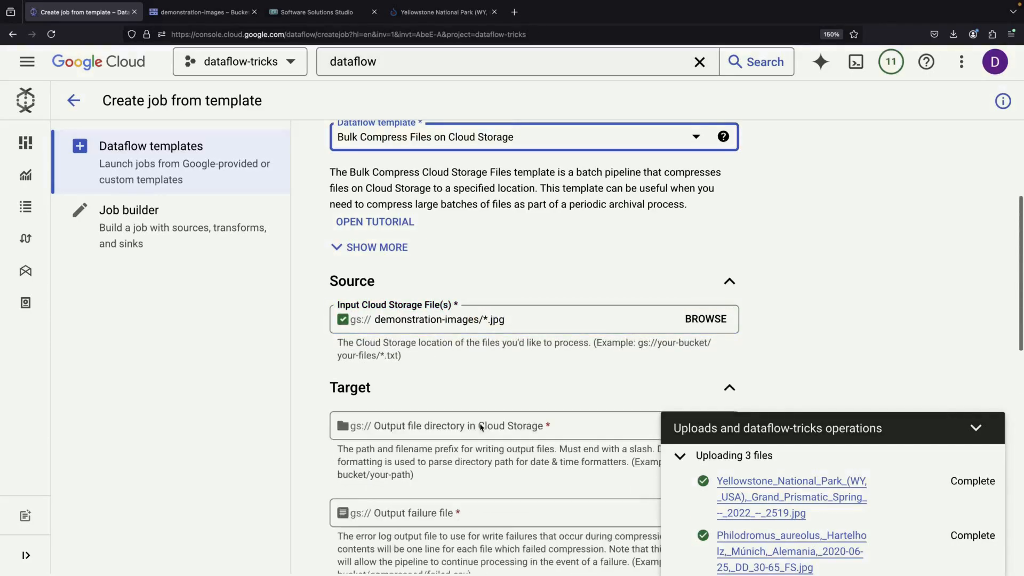
Set the output file directory to demonstration-images/output/.
{"action": "scroll", "coordinate": [533, 346], "scroll_direction": "down", "scroll_amount": 3}
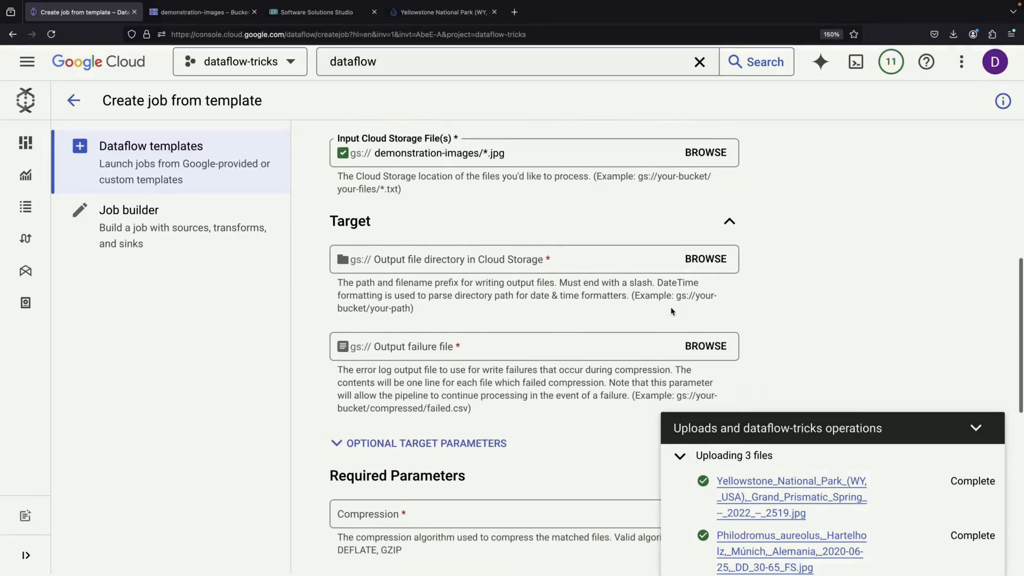
{"action": "left_click", "coordinate": [699, 259]}
{"action": "left_click", "coordinate": [888, 218]}
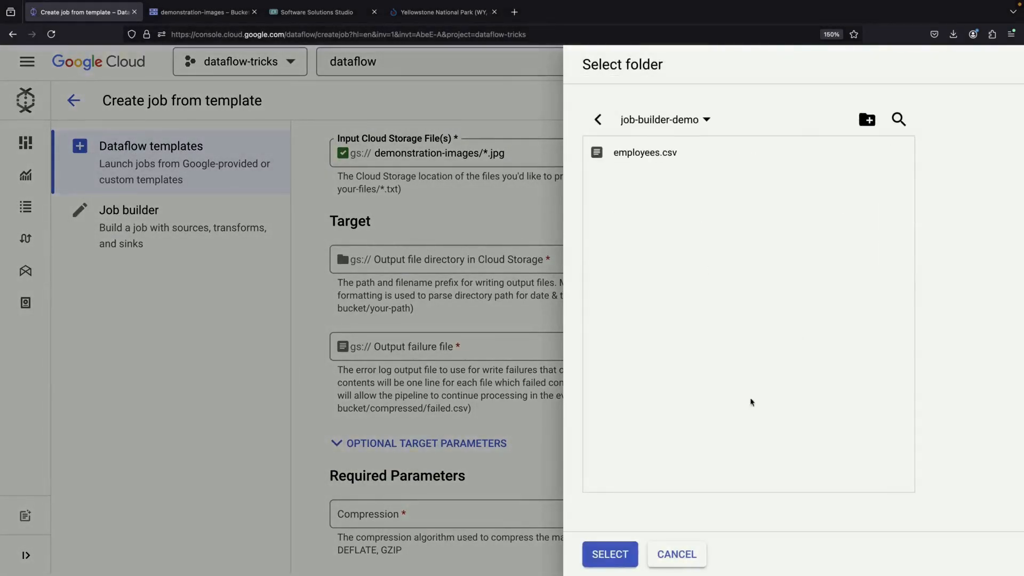
{"action": "left_click", "coordinate": [597, 119]}
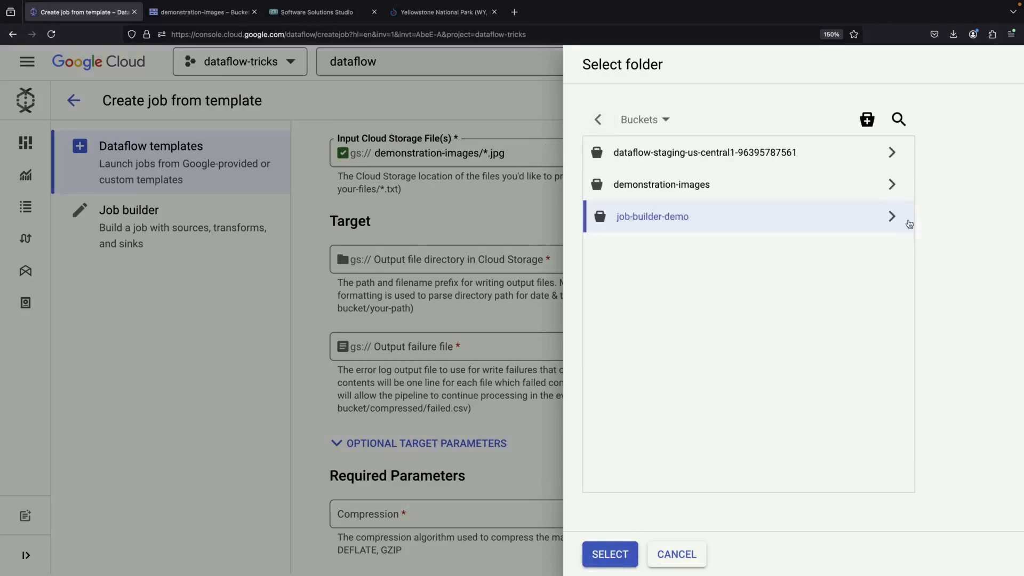
{"action": "left_click", "coordinate": [890, 183]}
{"action": "left_click", "coordinate": [614, 555]}
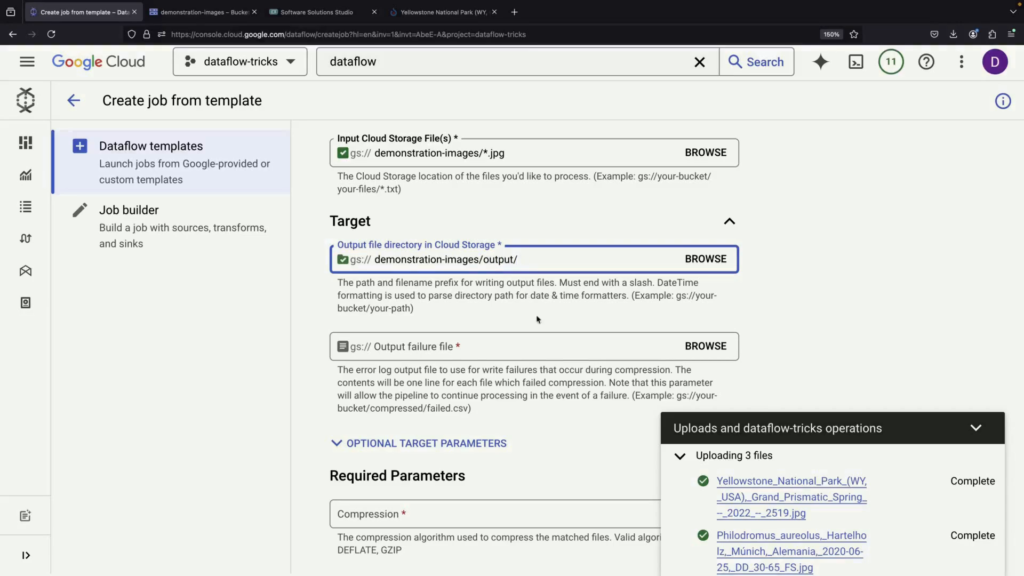
Set the output failure file to failed.csv in the demonstration-images bucket.
{"action": "left_click", "coordinate": [700, 348]}
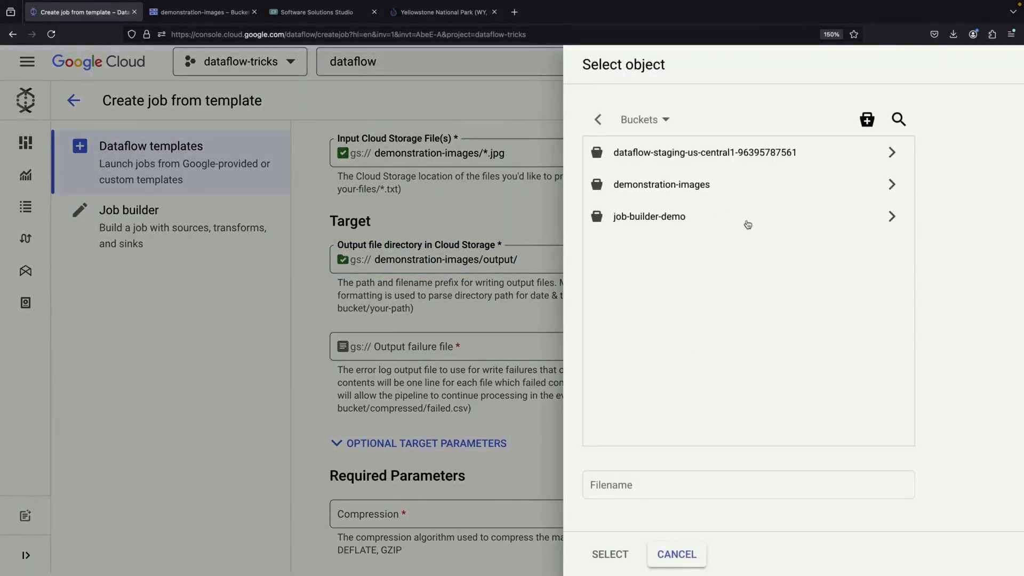
{"action": "left_click", "coordinate": [891, 185]}
{"action": "left_click", "coordinate": [693, 485]}
{"action": "type", "text": "failed"}
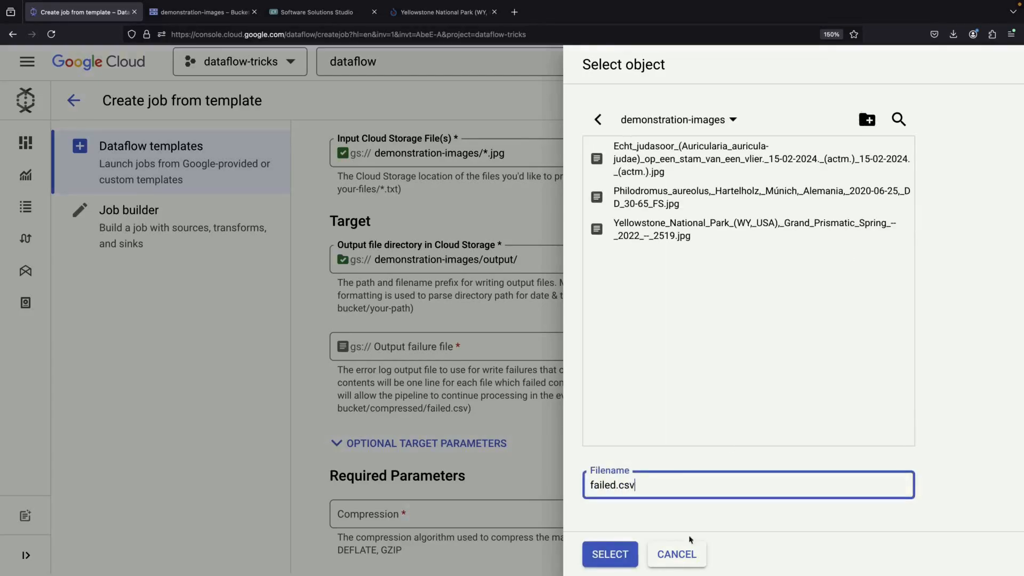
{"action": "left_click", "coordinate": [609, 554]}
Set the required compression algorithm to GZIP.
{"action": "scroll", "coordinate": [515, 357], "scroll_direction": "down", "scroll_amount": 3}
{"action": "left_click", "coordinate": [513, 355]}
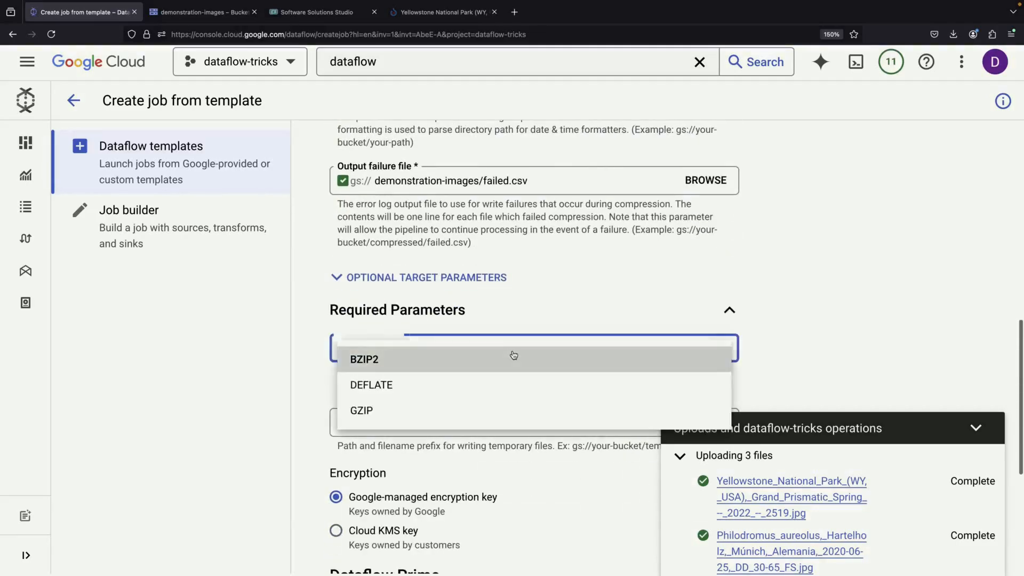
{"action": "left_click", "coordinate": [495, 411]}
Set the temporary location to demonstration-images/temp/.
{"action": "scroll", "coordinate": [476, 444], "scroll_direction": "down", "scroll_amount": 2}
{"action": "left_click", "coordinate": [704, 332]}
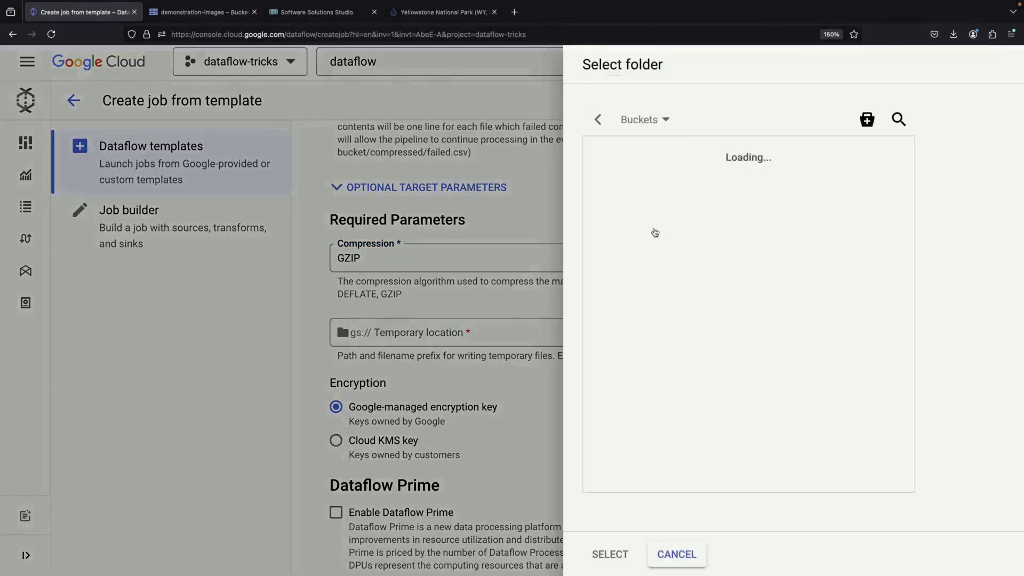
{"action": "left_click", "coordinate": [889, 183]}
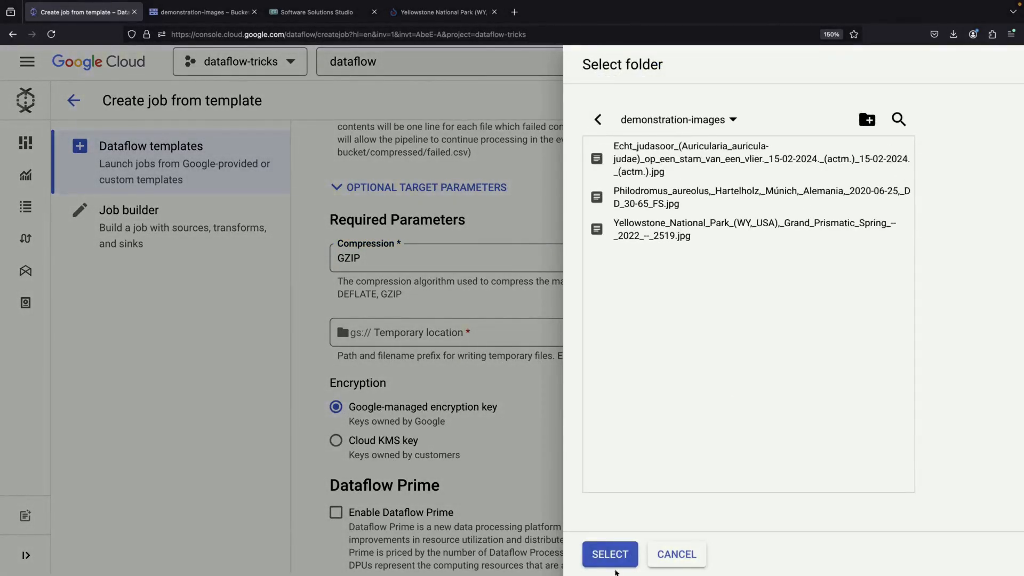
{"action": "left_click", "coordinate": [616, 560]}
{"action": "left_click", "coordinate": [495, 332]}
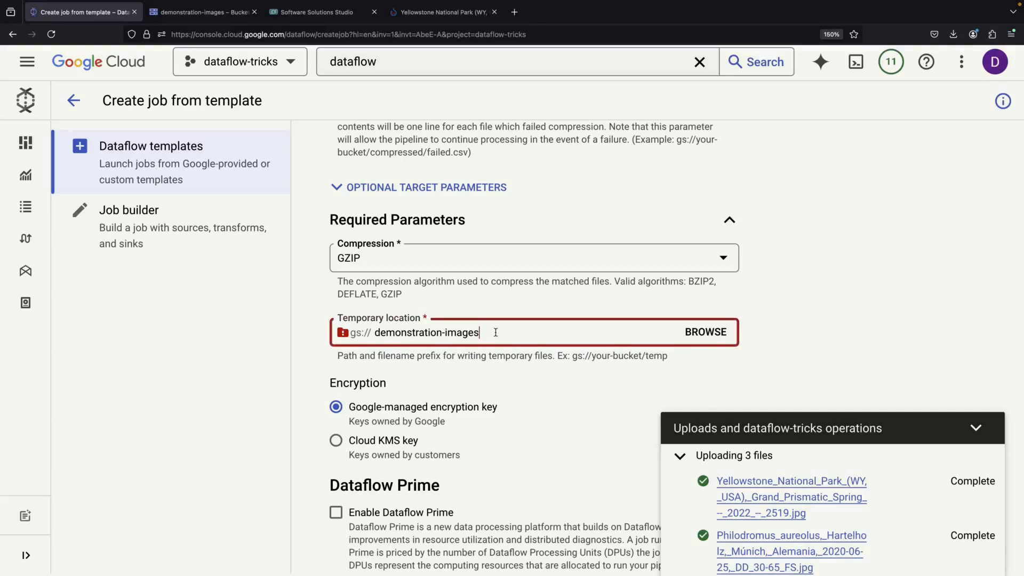
{"action": "type", "text": "/"}
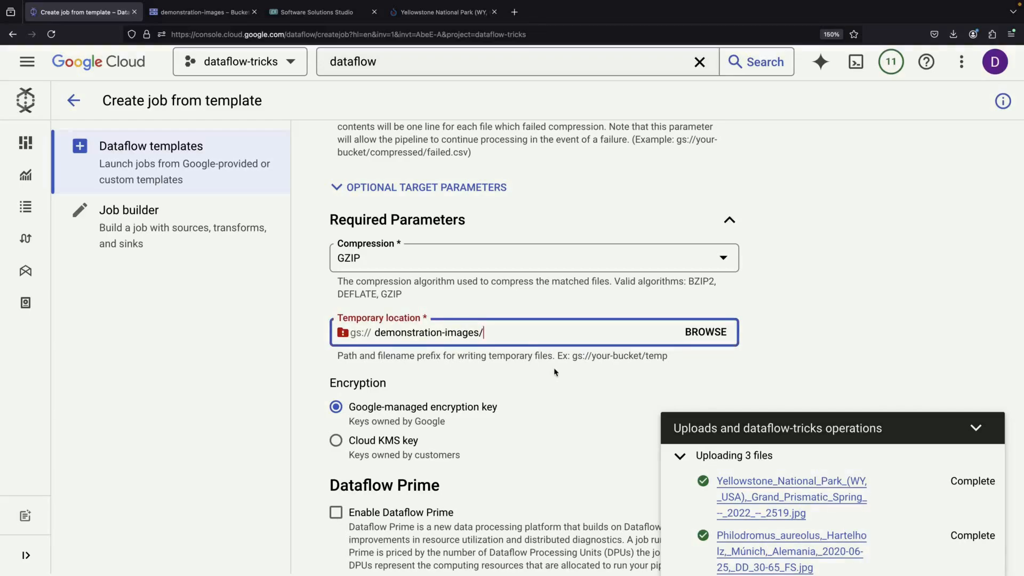
{"action": "type", "text": "temp/"}
{"action": "left_click", "coordinate": [550, 386]}
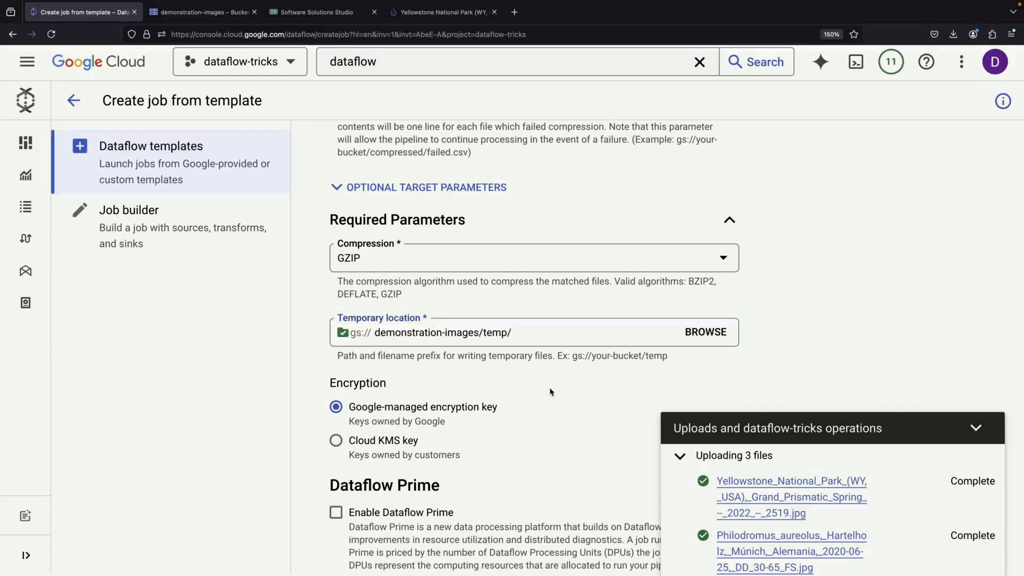
Review the source, target and compression parameters, and run the Dataflow compression job.
{"action": "scroll", "coordinate": [550, 389], "scroll_direction": "down", "scroll_amount": 3}
{"action": "scroll", "coordinate": [548, 391], "scroll_direction": "up", "scroll_amount": 3}
{"action": "scroll", "coordinate": [487, 425], "scroll_direction": "up", "scroll_amount": 7}
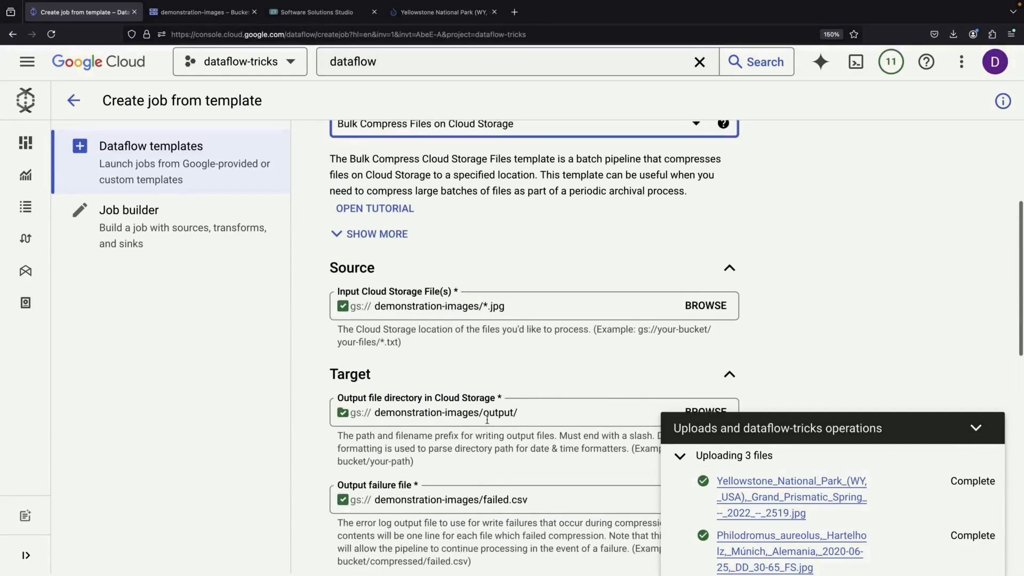
{"action": "scroll", "coordinate": [488, 424], "scroll_direction": "down", "scroll_amount": 1}
{"action": "scroll", "coordinate": [487, 423], "scroll_direction": "up", "scroll_amount": 1}
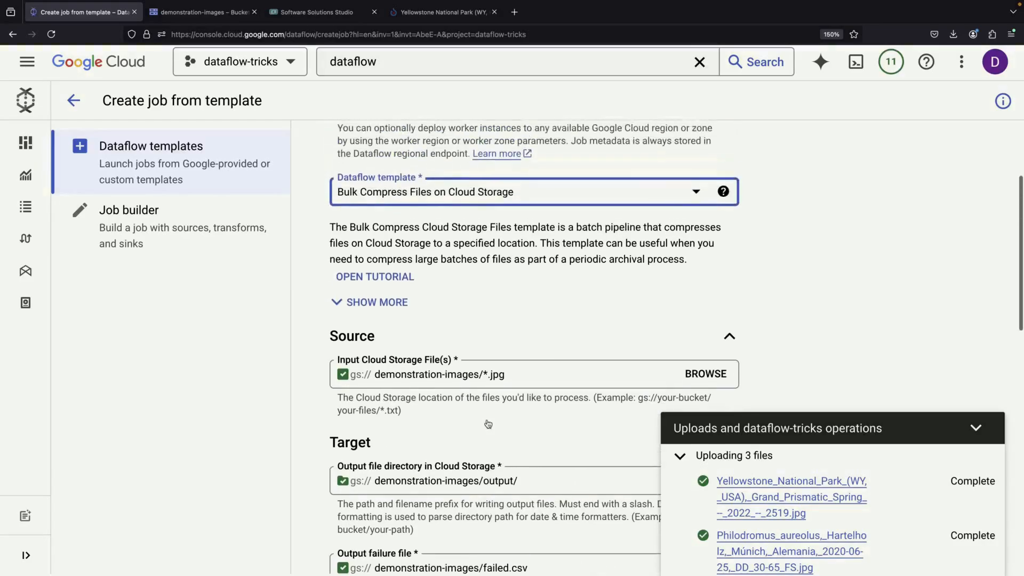
{"action": "scroll", "coordinate": [487, 424], "scroll_direction": "down", "scroll_amount": 10}
{"action": "left_click", "coordinate": [359, 414]}
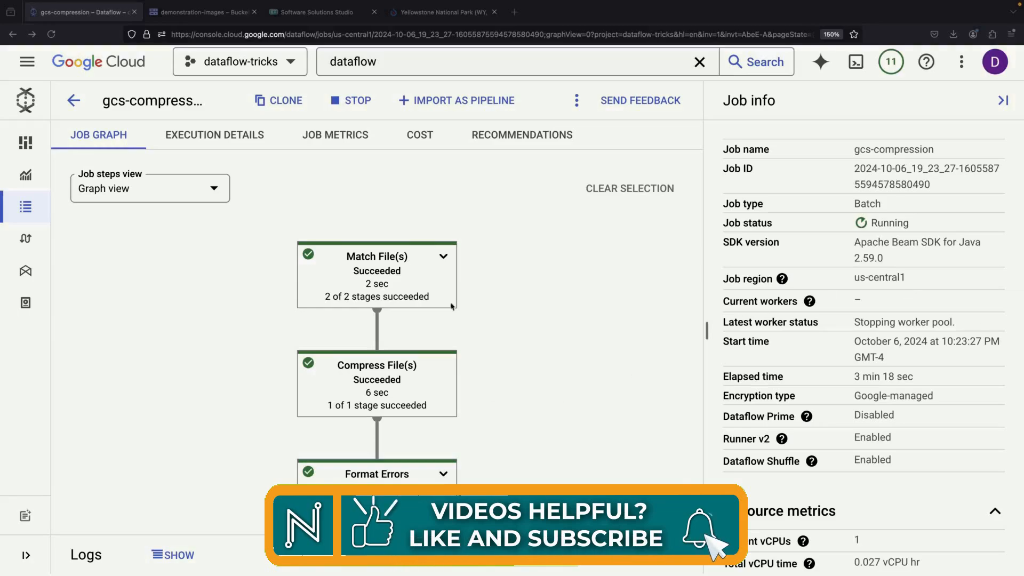
Inspect the compression job's graph and refresh the object list of the demonstration-images bucket.
{"action": "scroll", "coordinate": [523, 444], "scroll_direction": "down", "scroll_amount": 3}
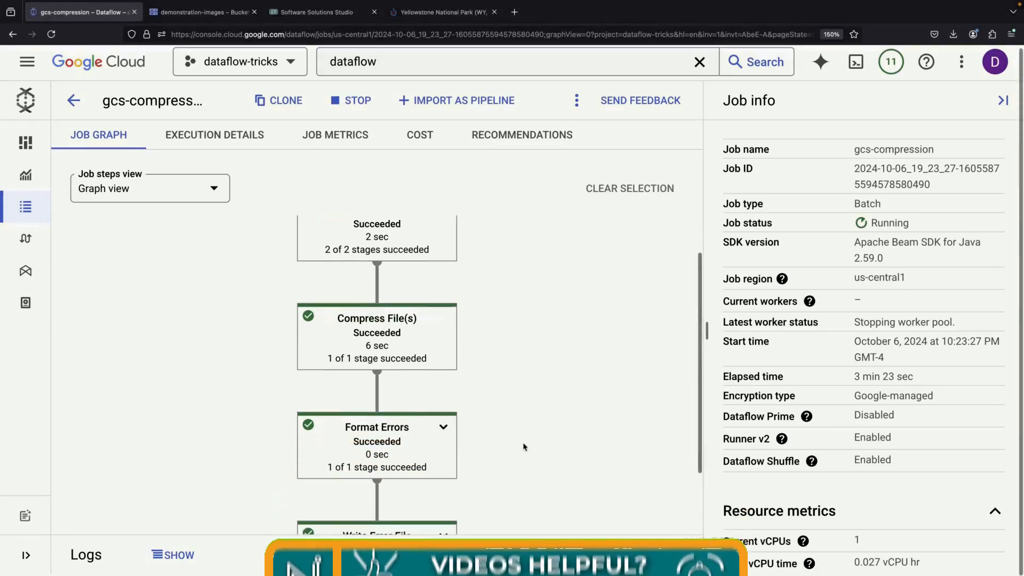
{"action": "left_click", "coordinate": [202, 12]}
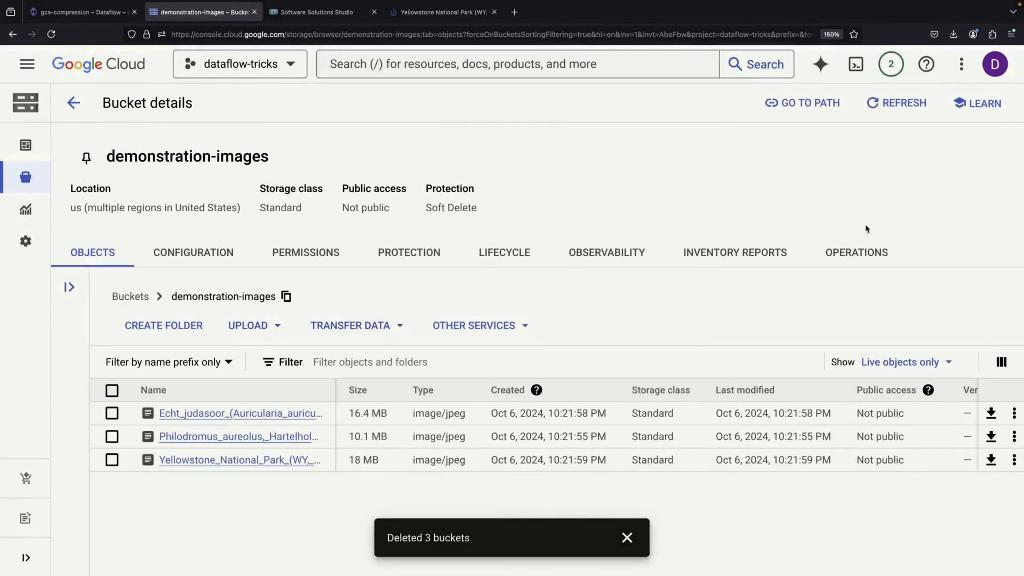
{"action": "left_click", "coordinate": [874, 102]}
{"action": "left_click", "coordinate": [532, 391]}
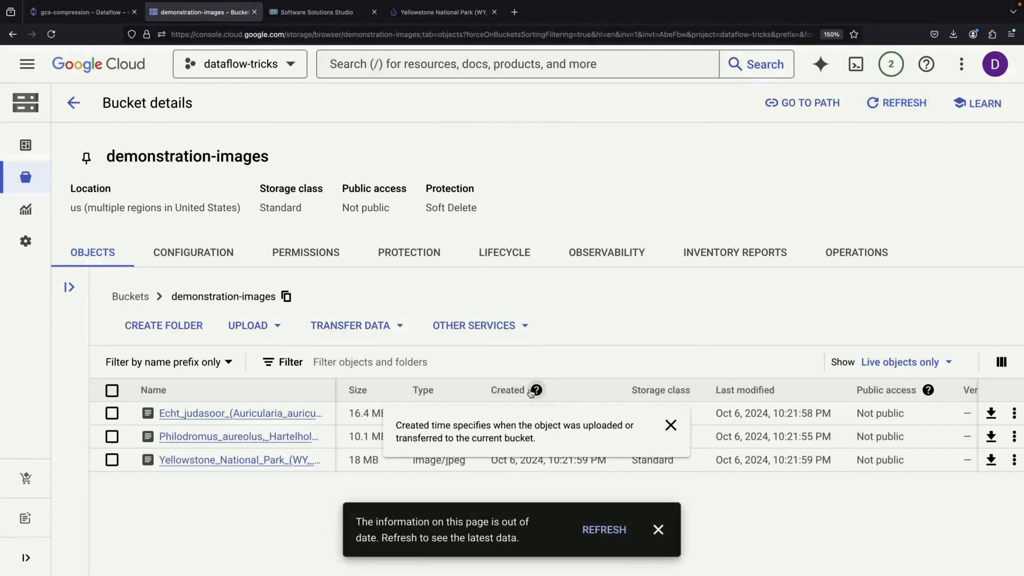
{"action": "left_click", "coordinate": [597, 529]}
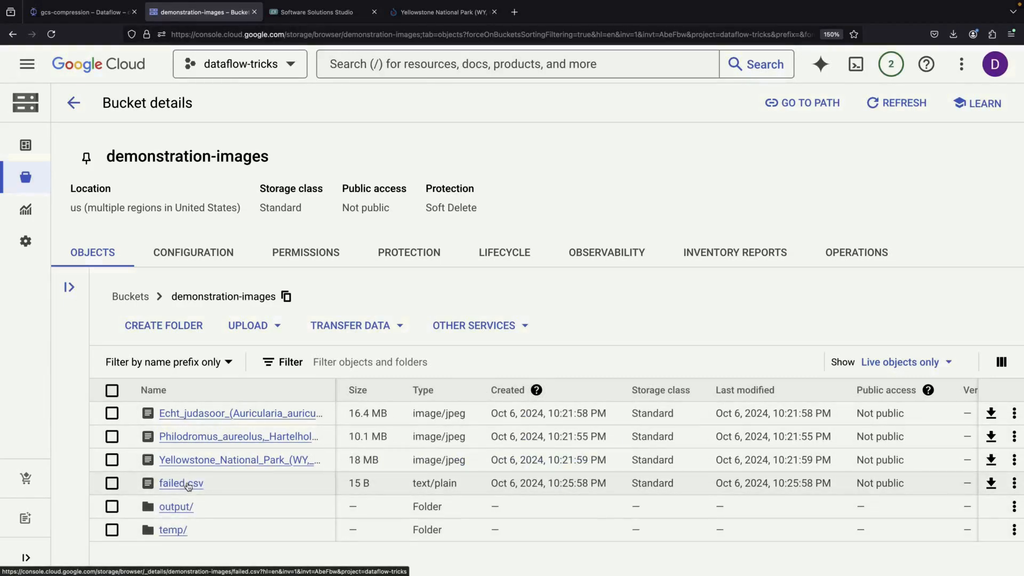
Compare the file sizes in the output folder with those of the original JPG images in the demonstration-images bucket.
{"action": "left_click", "coordinate": [183, 508]}
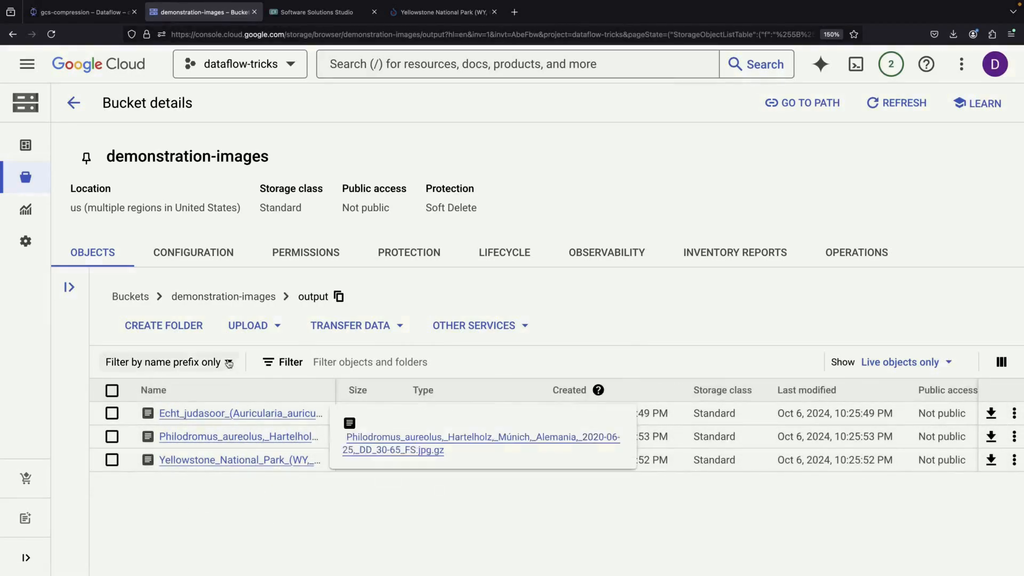
{"action": "left_click", "coordinate": [246, 296]}
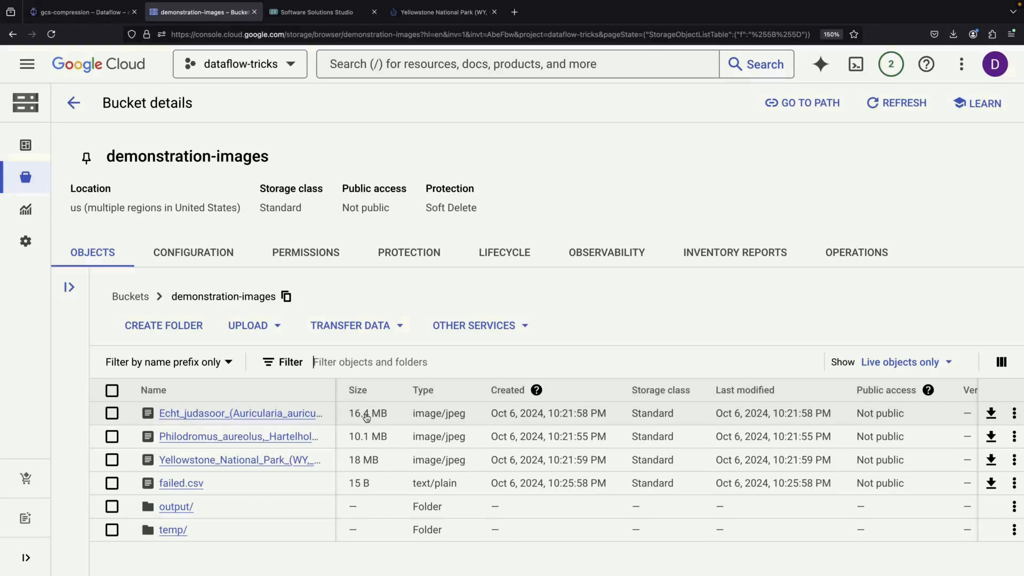
{"action": "left_click", "coordinate": [172, 505]}
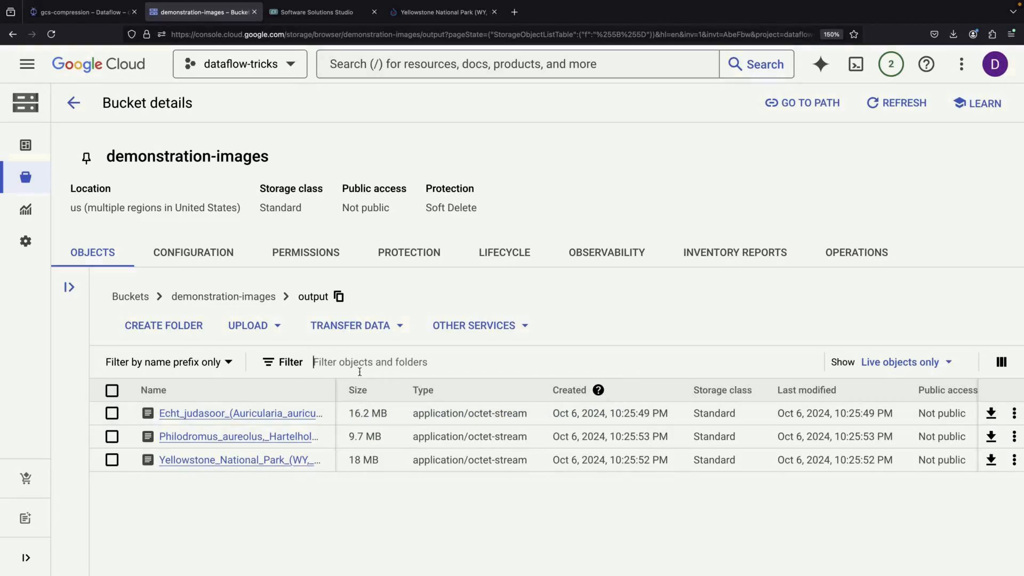
{"action": "left_click", "coordinate": [212, 299]}
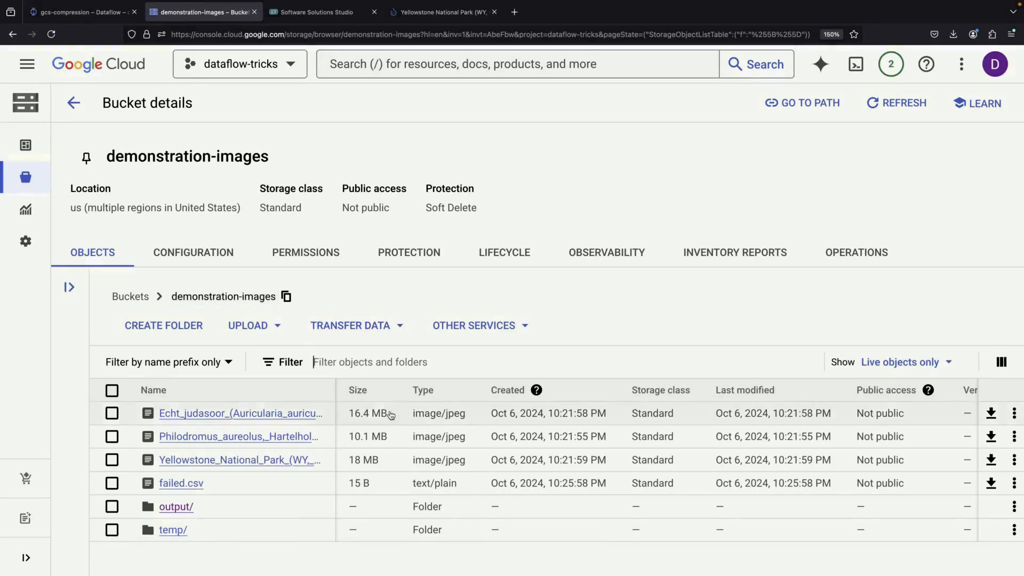
{"action": "left_click", "coordinate": [176, 506]}
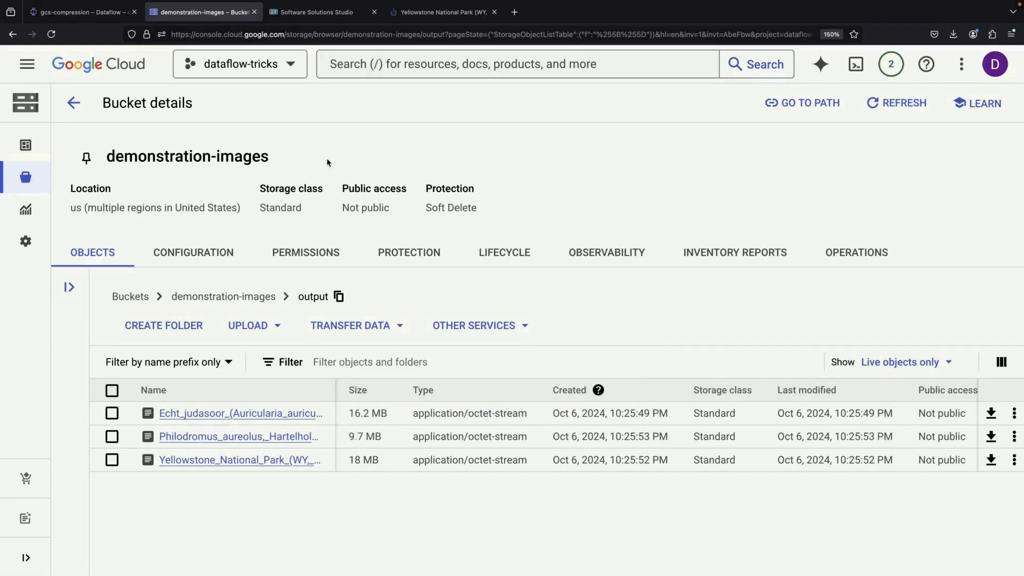
Check the gcs-compression job's status and open the details of failed.csv in the demonstration-images bucket.
{"action": "left_click", "coordinate": [314, 12]}
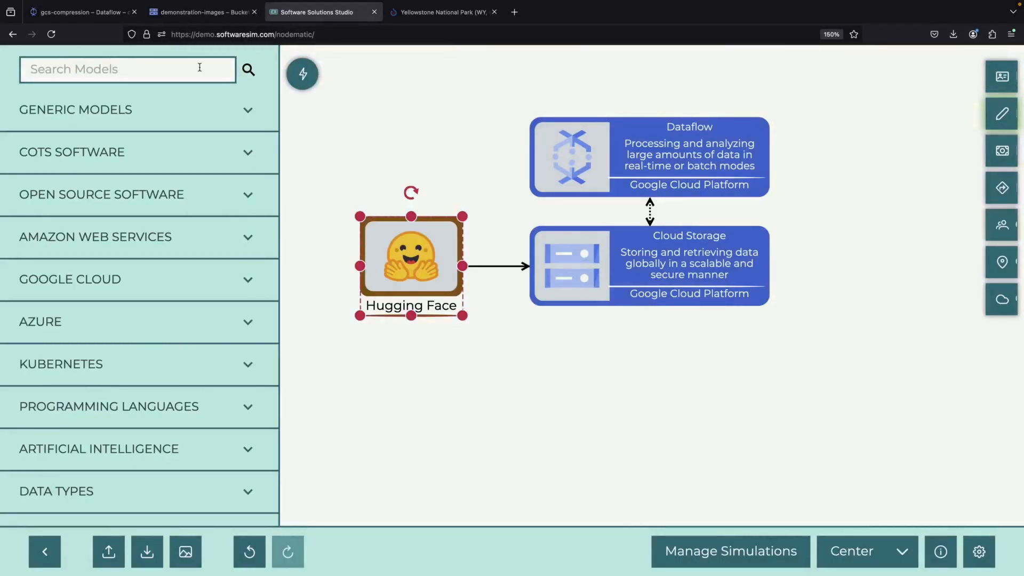
{"action": "left_click", "coordinate": [101, 11]}
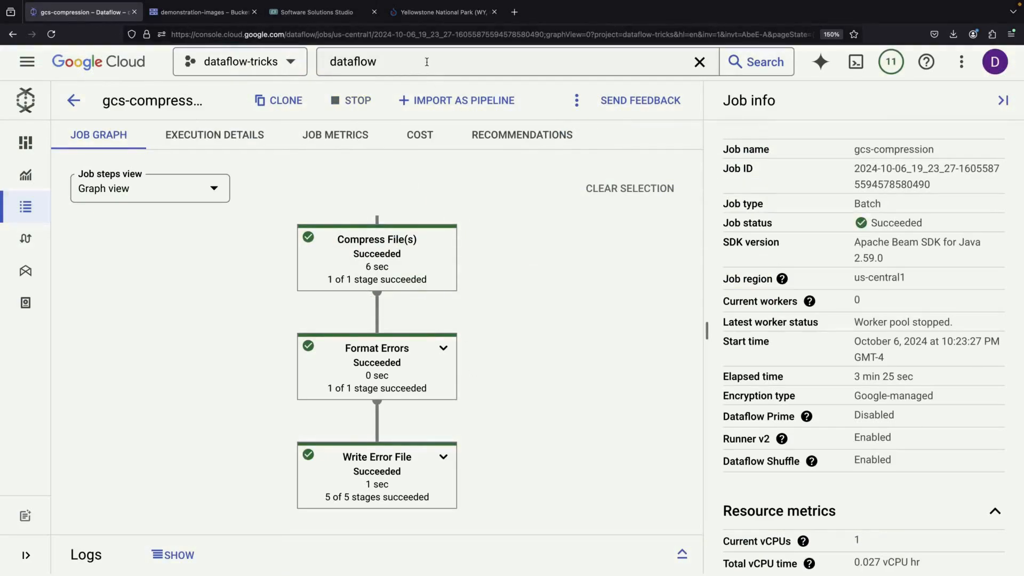
{"action": "left_click", "coordinate": [234, 12]}
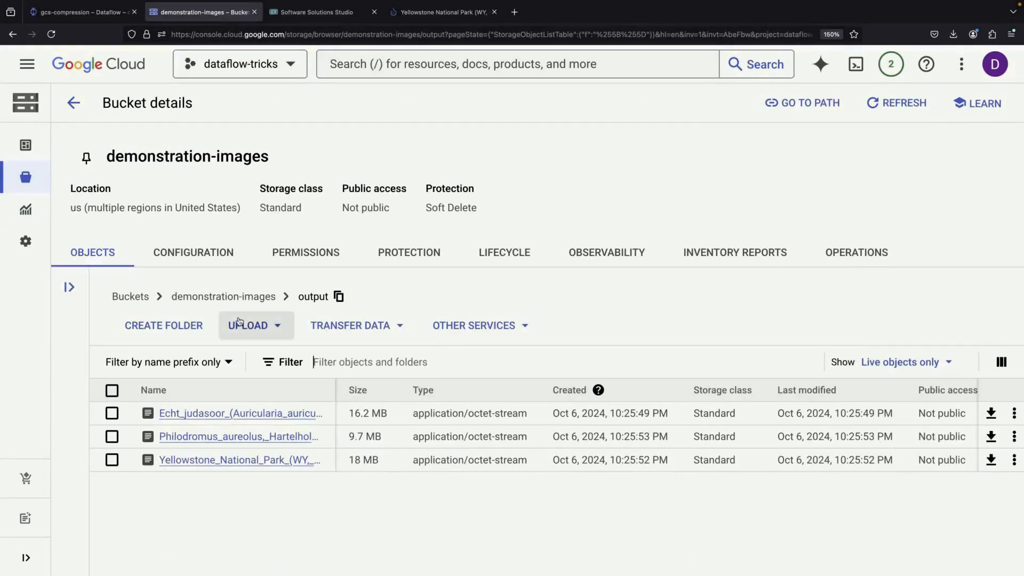
{"action": "left_click", "coordinate": [191, 297]}
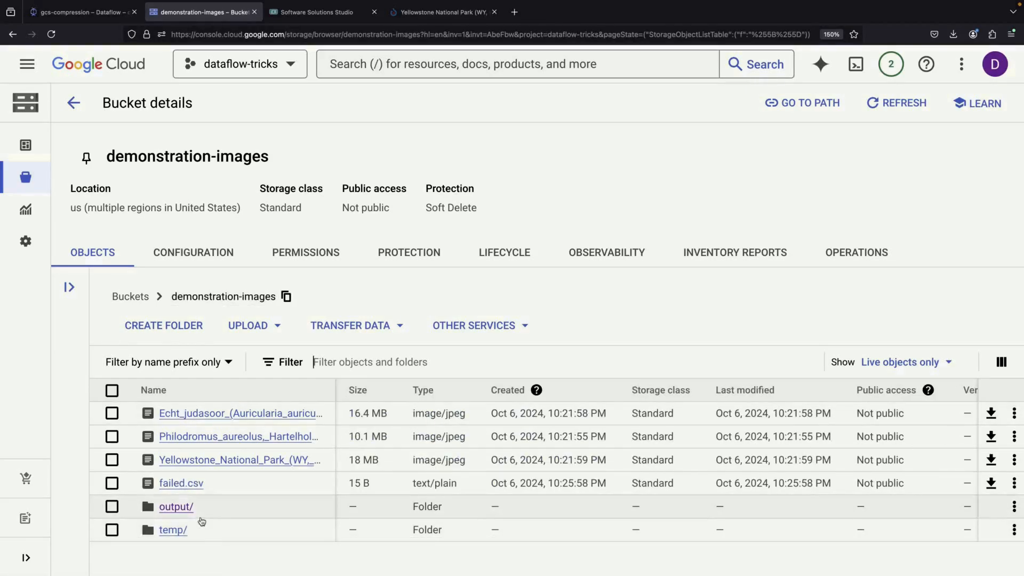
{"action": "left_click", "coordinate": [185, 487]}
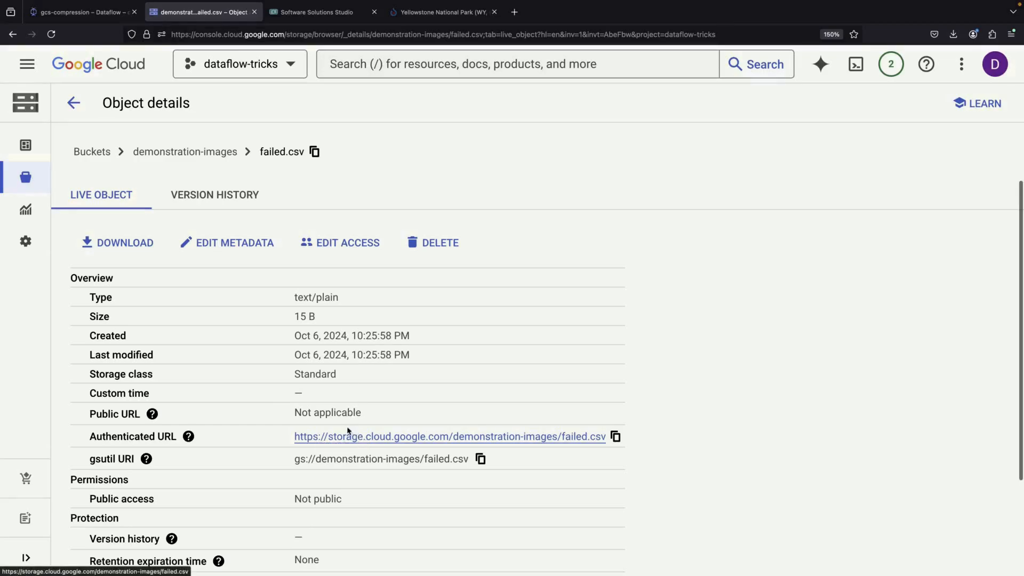
Delete the three original JPG images from the root of the demonstration-images bucket.
{"action": "left_click", "coordinate": [185, 152]}
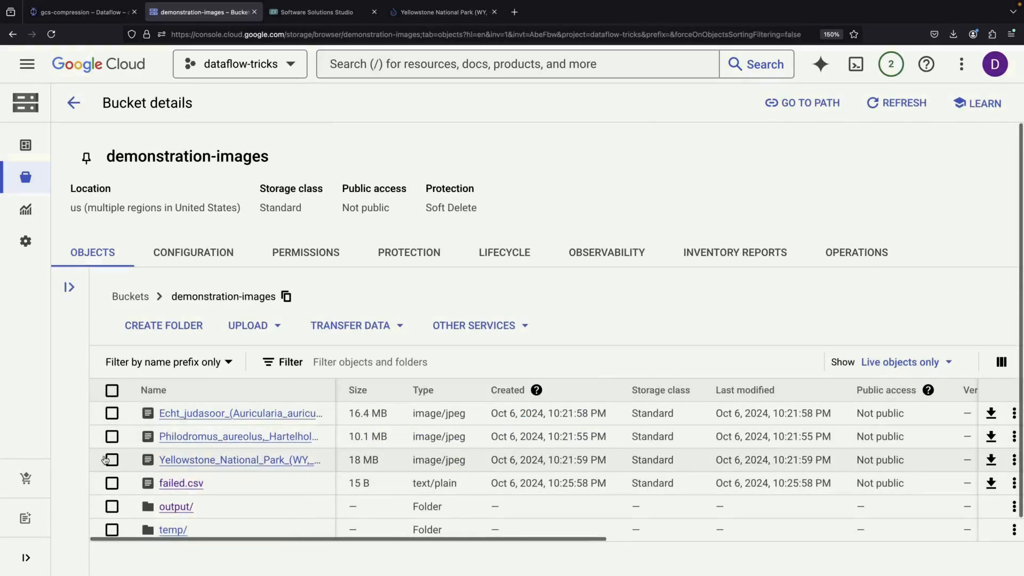
{"action": "left_click", "coordinate": [111, 460]}
{"action": "left_click", "coordinate": [112, 437]}
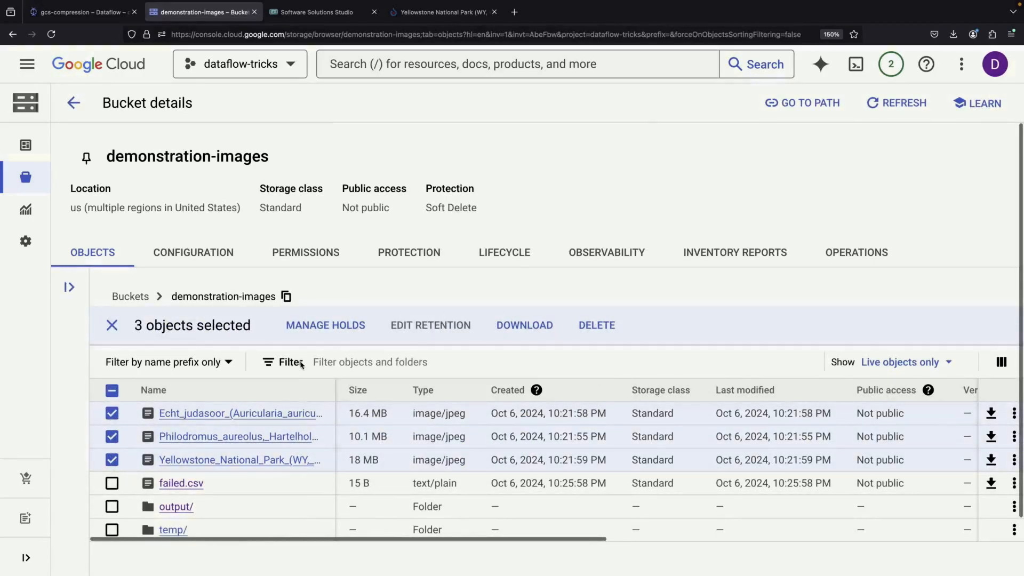
{"action": "left_click", "coordinate": [597, 326]}
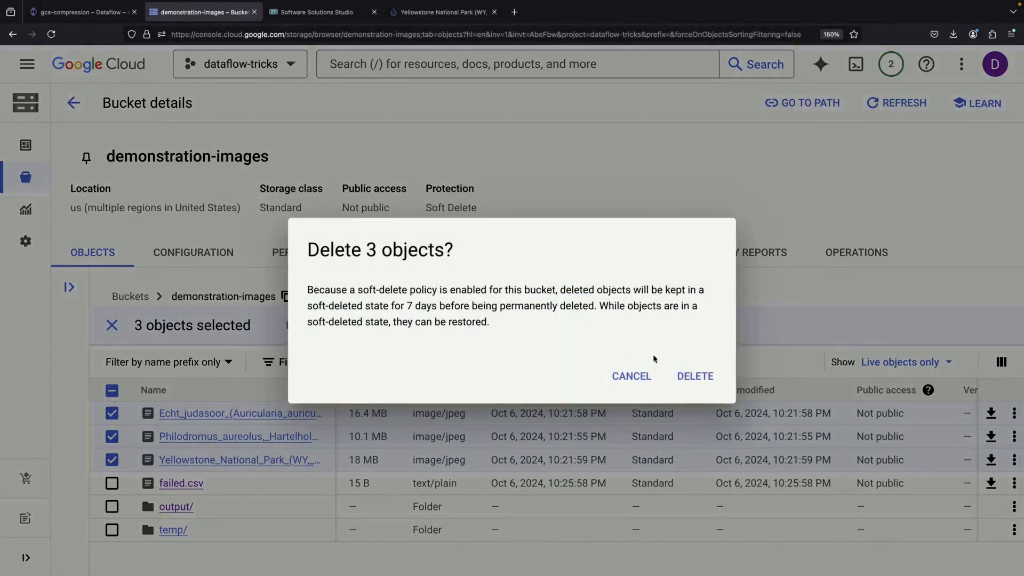
{"action": "left_click", "coordinate": [695, 375]}
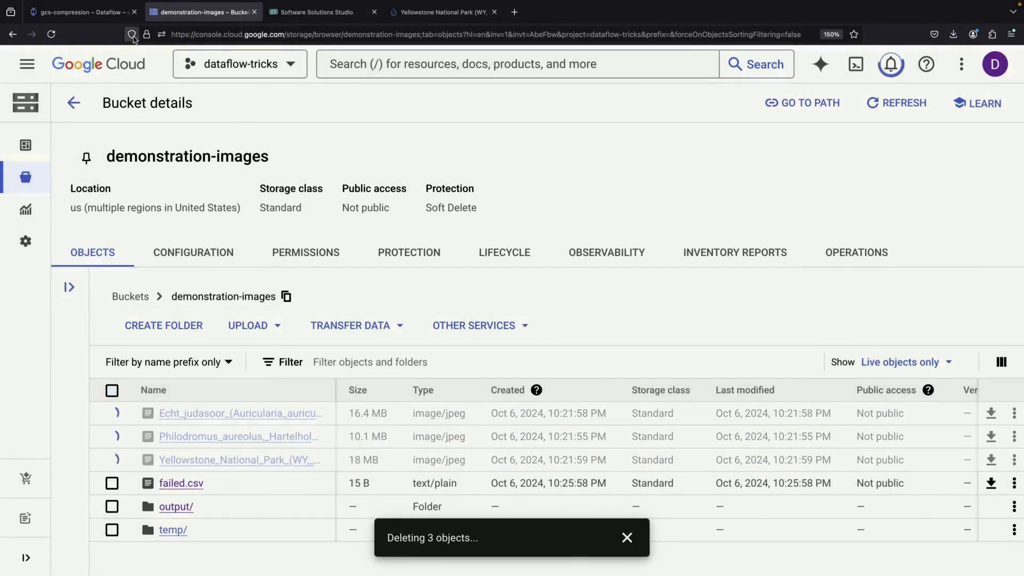
Back in Dataflow, start a new job from a template and name it uncompress.
{"action": "left_click", "coordinate": [93, 15]}
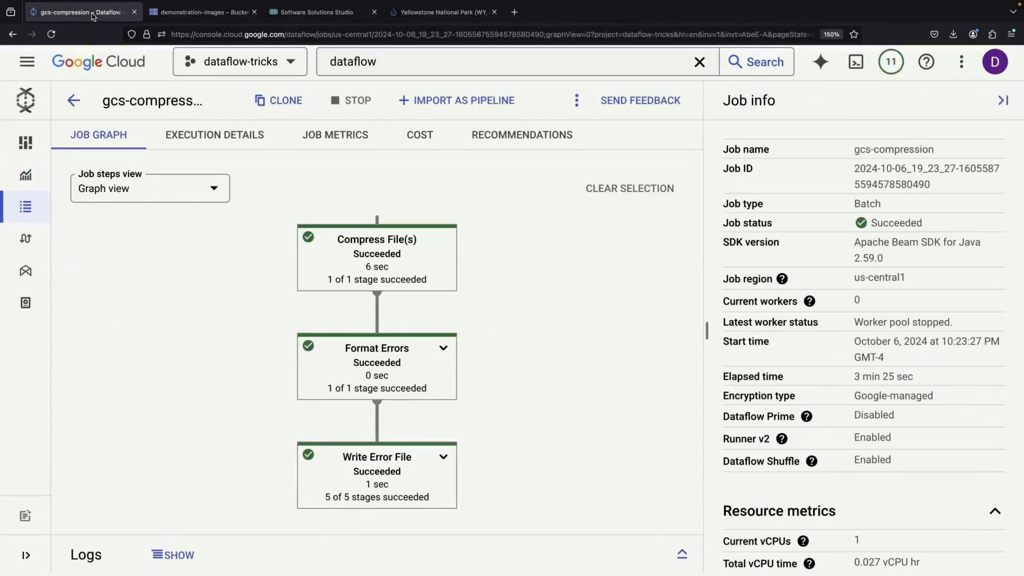
{"action": "left_click", "coordinate": [37, 208]}
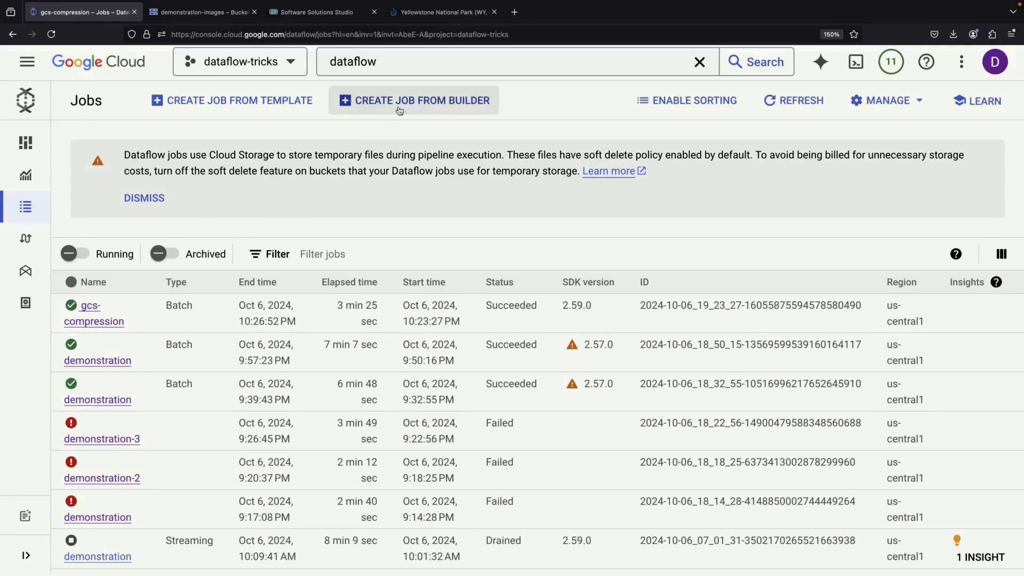
{"action": "left_click", "coordinate": [289, 105]}
{"action": "left_click", "coordinate": [394, 174]}
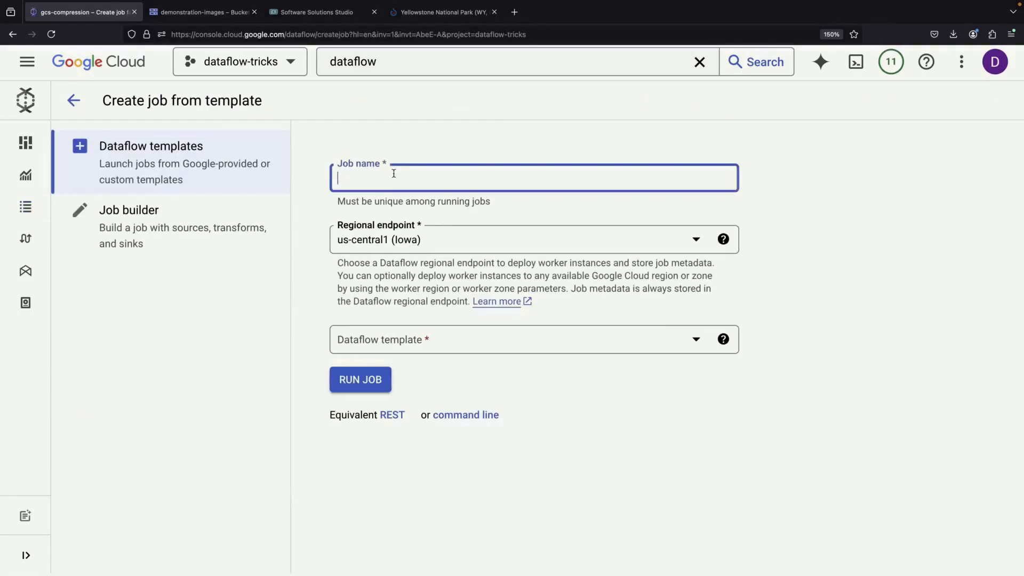
Choose Bulk Decompress Files on Cloud Storage as the Dataflow template for the uncompress job.
{"action": "left_click", "coordinate": [402, 339]}
{"action": "scroll", "coordinate": [407, 238], "scroll_direction": "down", "scroll_amount": 20}
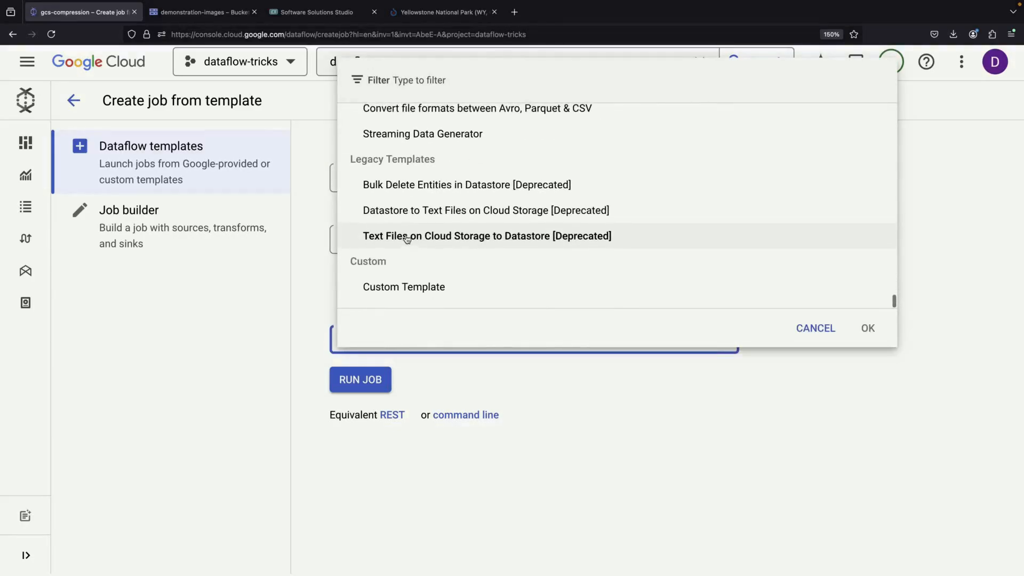
{"action": "scroll", "coordinate": [406, 237], "scroll_direction": "up", "scroll_amount": 5}
{"action": "left_click", "coordinate": [416, 195]}
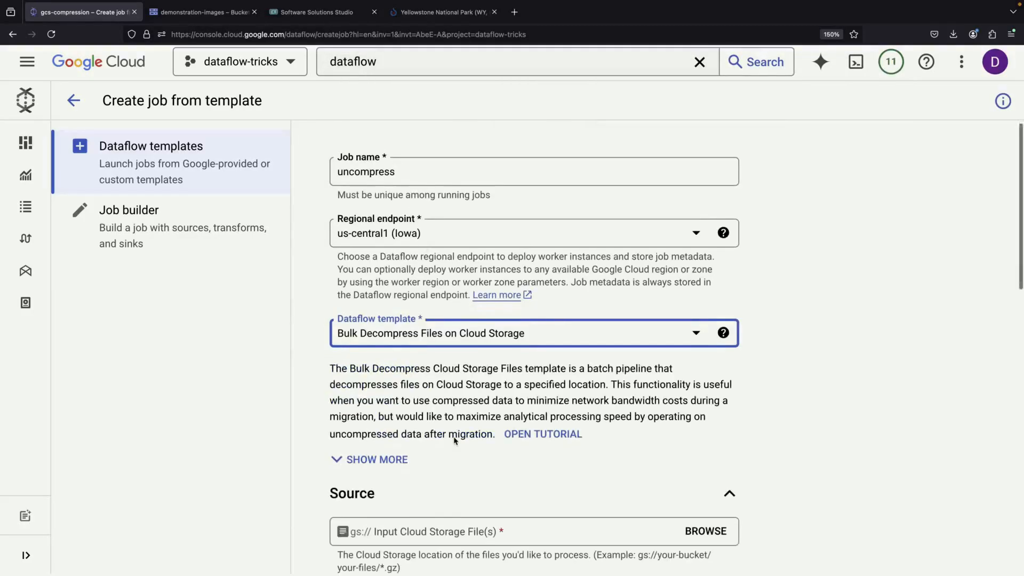
Review the source, target and required parameter fields of the decompression template.
{"action": "scroll", "coordinate": [457, 434], "scroll_direction": "down", "scroll_amount": 4}
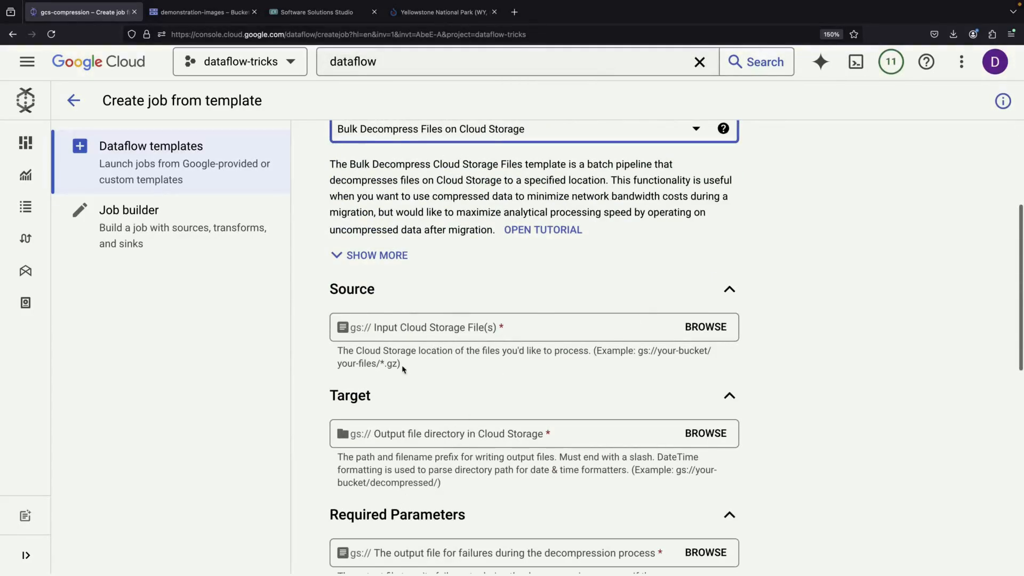
{"action": "scroll", "coordinate": [461, 402], "scroll_direction": "down", "scroll_amount": 2}
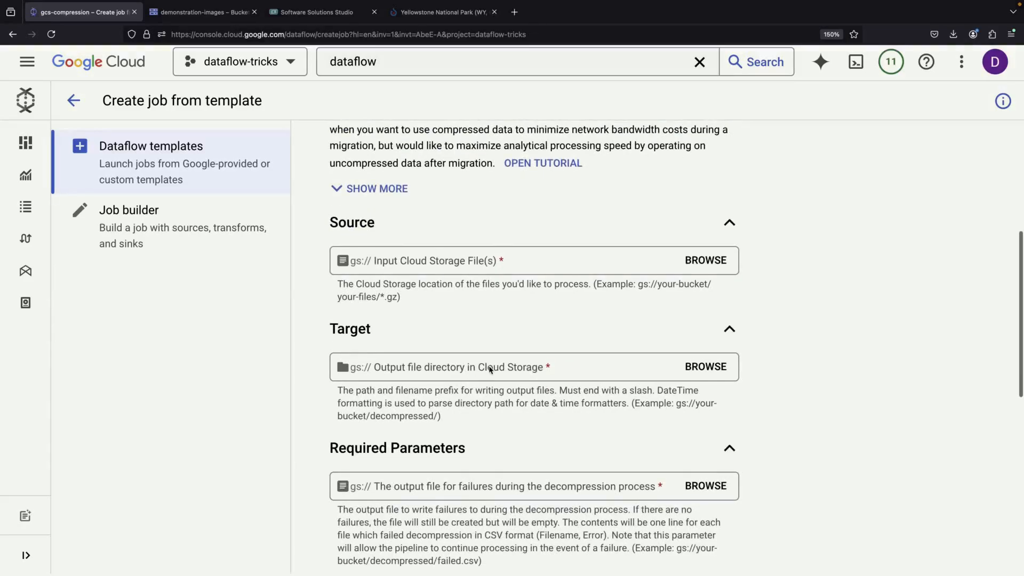
{"action": "scroll", "coordinate": [490, 369], "scroll_direction": "down", "scroll_amount": 5}
{"action": "scroll", "coordinate": [489, 369], "scroll_direction": "up", "scroll_amount": 10}
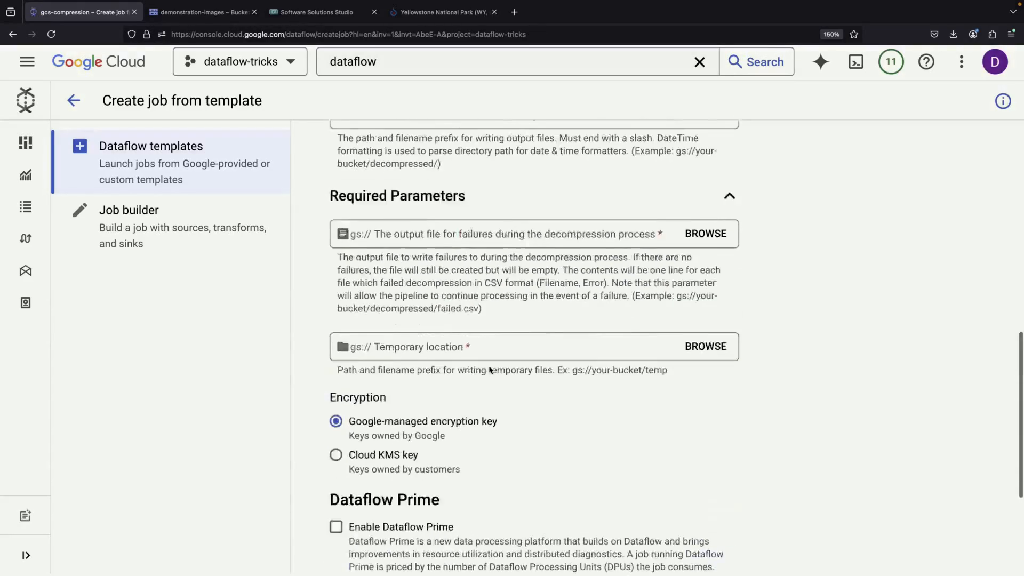
{"action": "scroll", "coordinate": [489, 368], "scroll_direction": "down", "scroll_amount": 1}
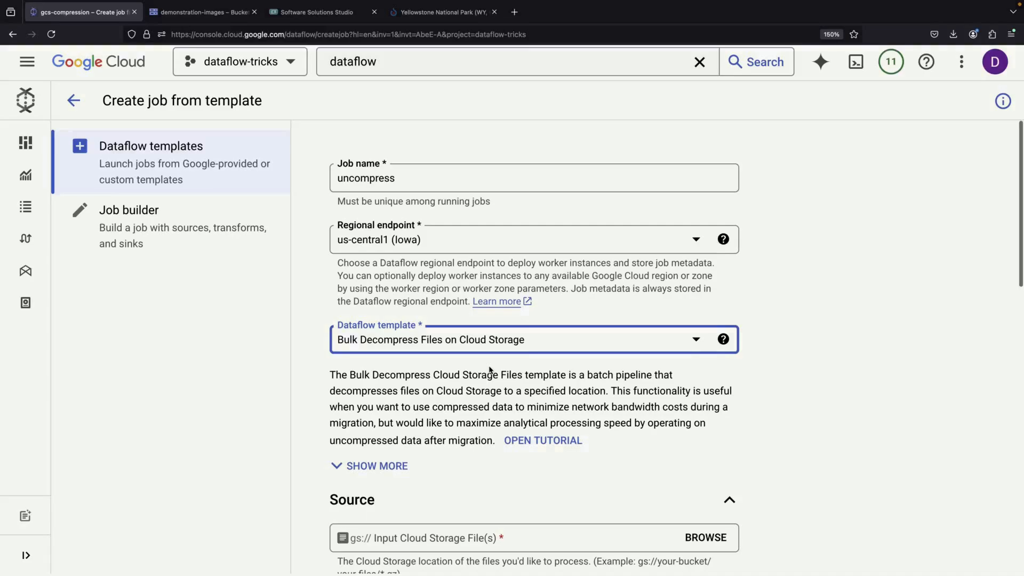